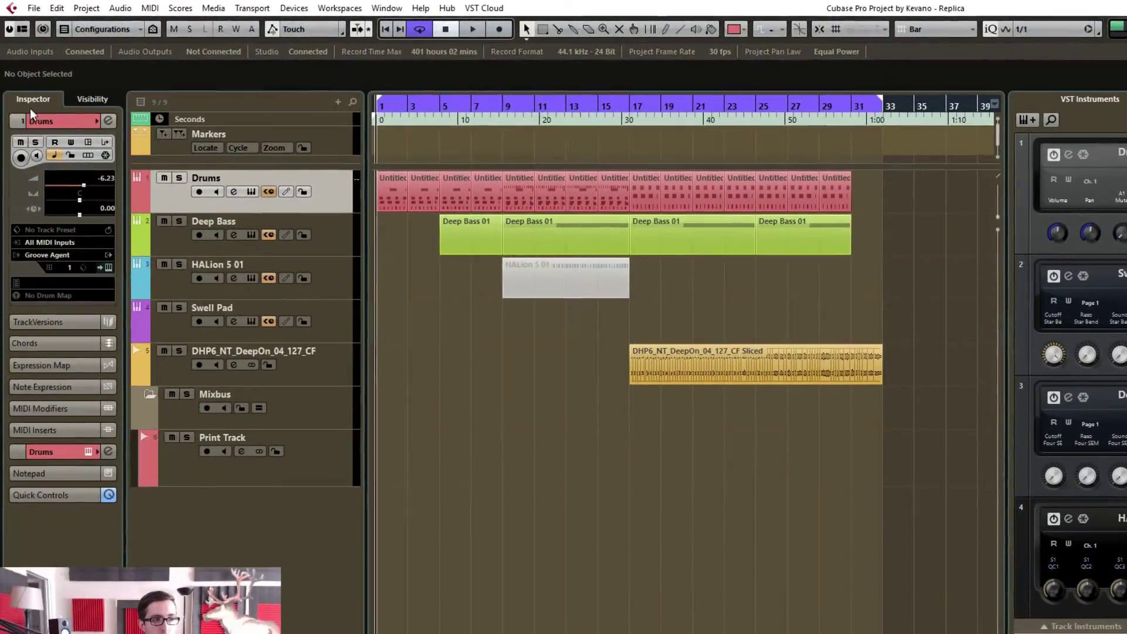
- Activate Groove Agent's Out 2 [Stereo] and Out 3 [Stereo] outputs from the Drums track Inspector
left_click(14, 103)
left_click(17, 129)
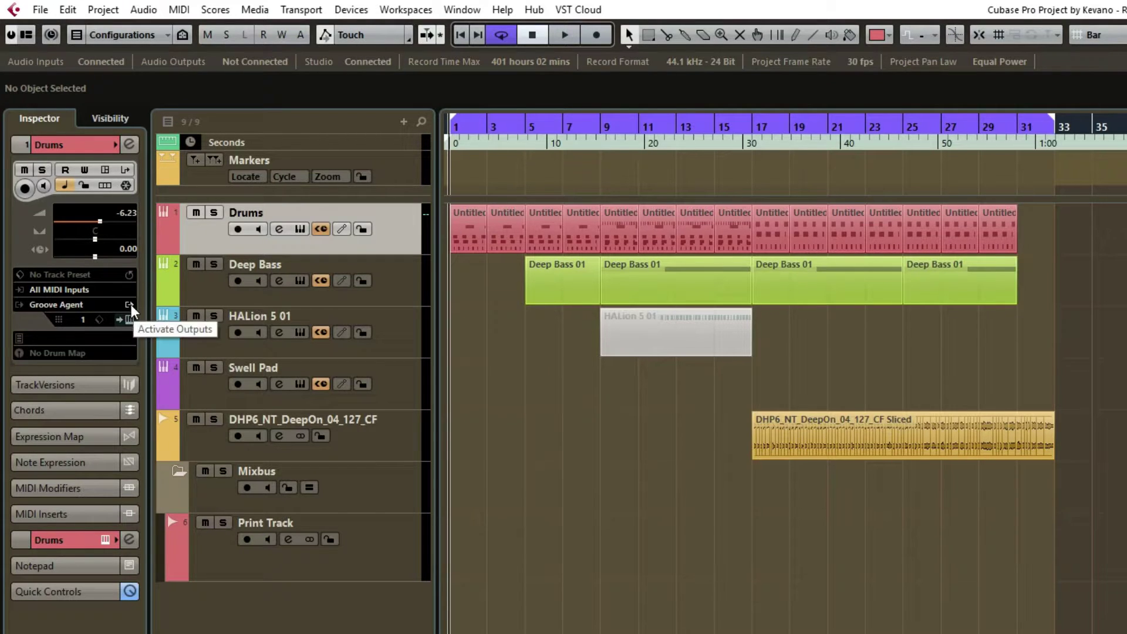
left_click(129, 304)
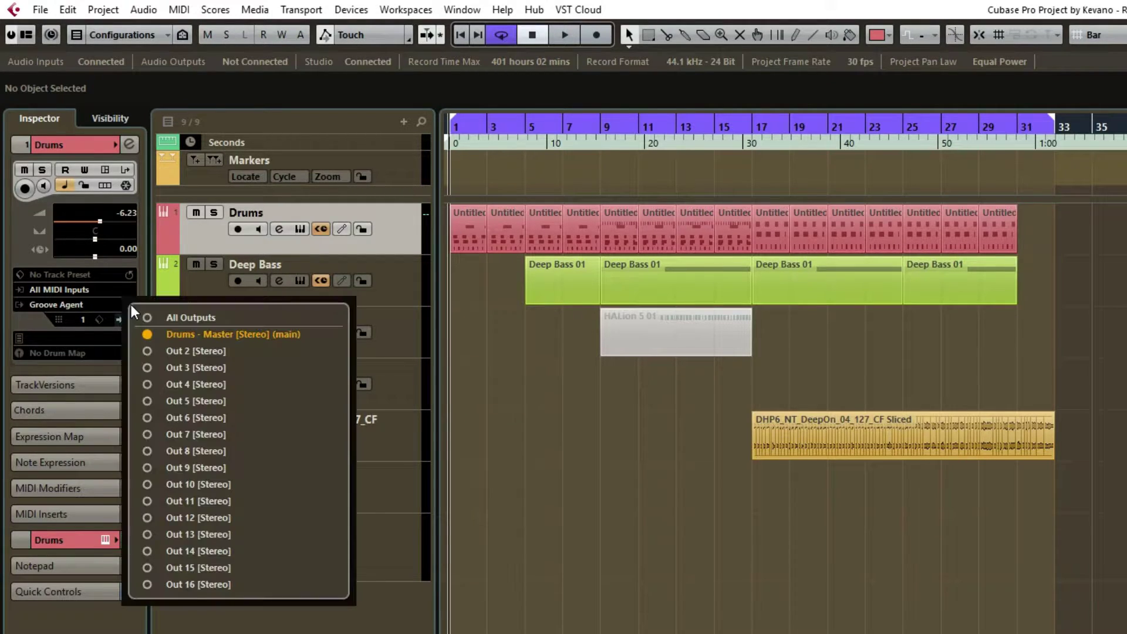
left_click(147, 352)
left_click(147, 367)
left_click(147, 384)
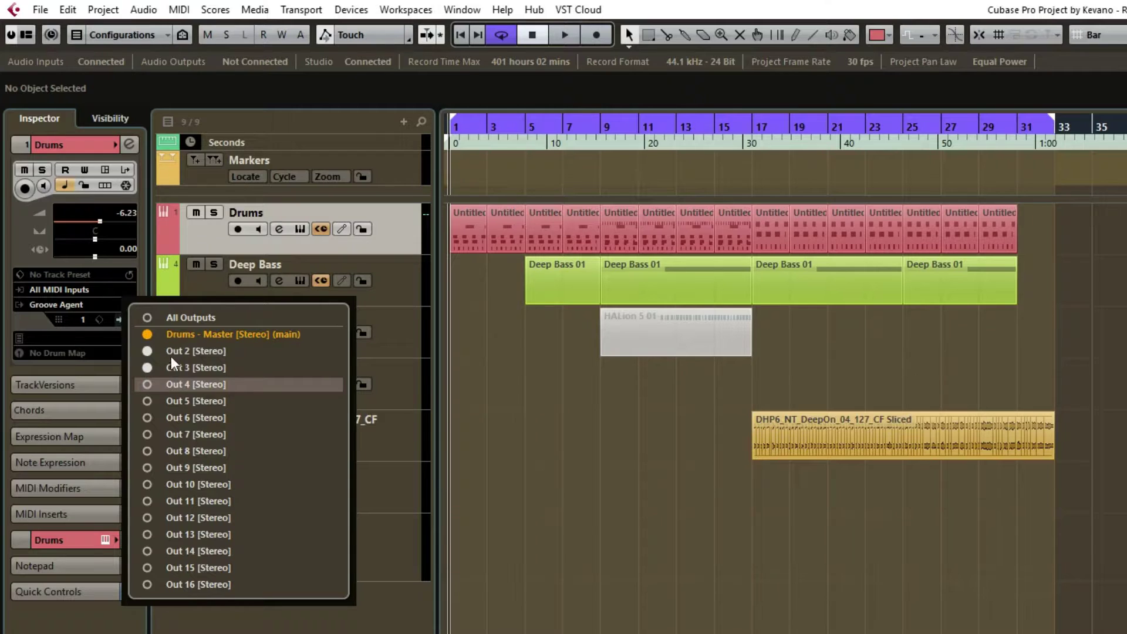
left_click(520, 388)
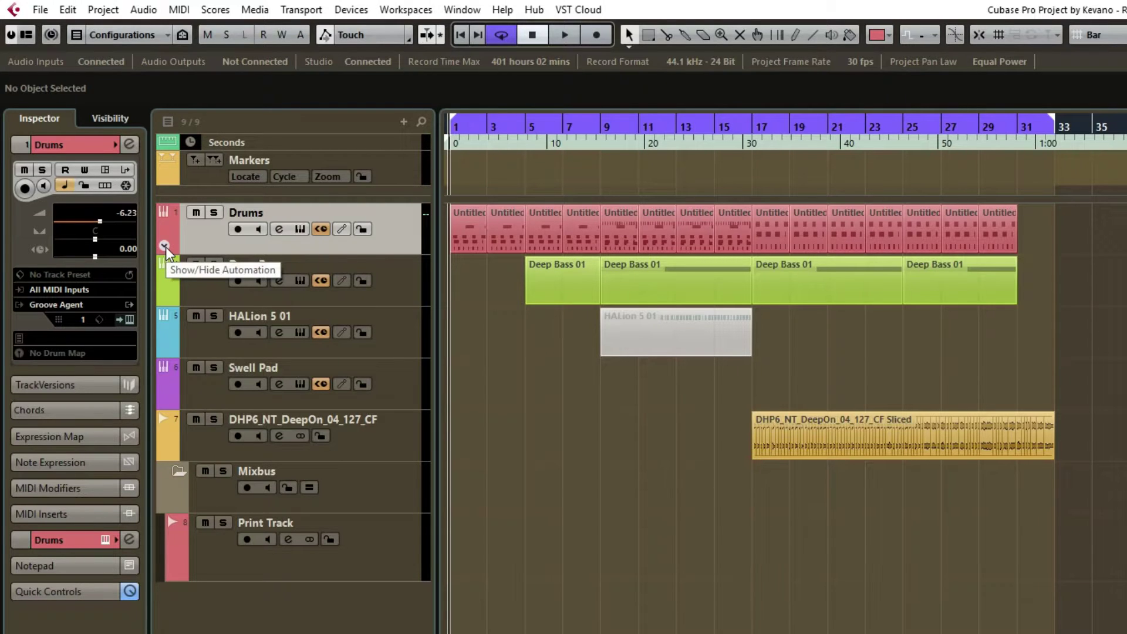
- Show the Drums track's output channels and select the Out 2 and Out 3 channels
left_click(165, 246)
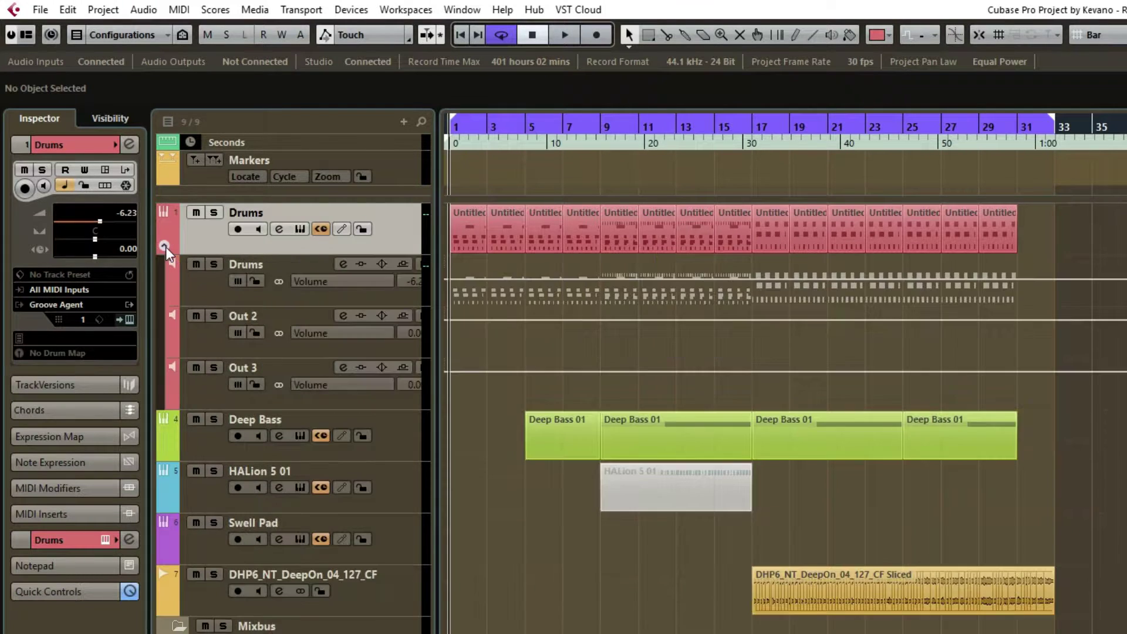
left_click(207, 289)
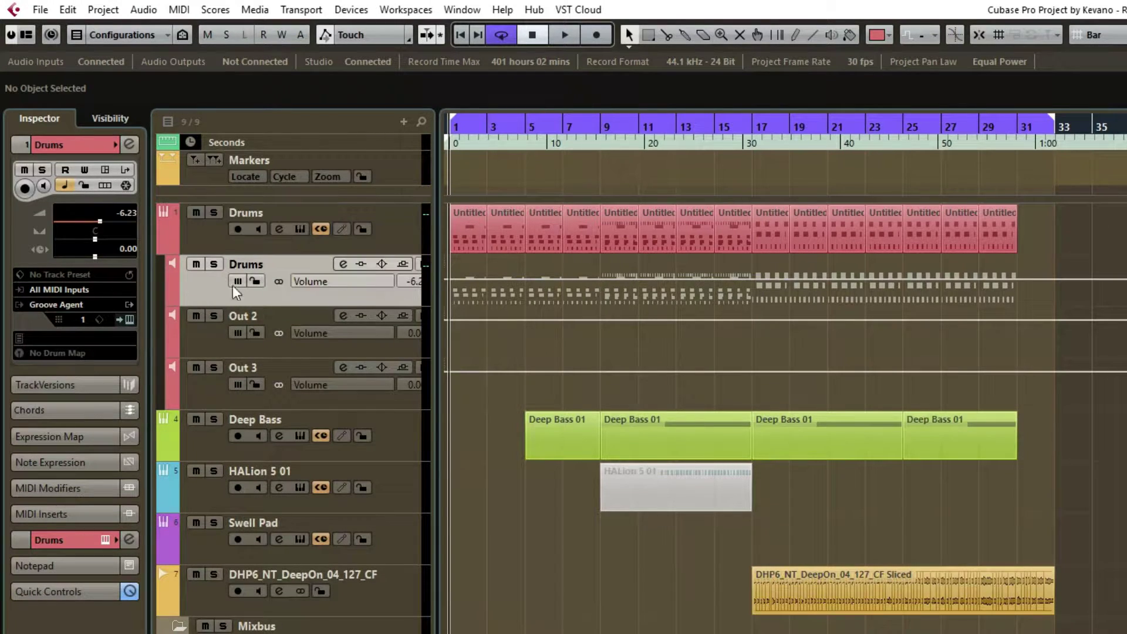
left_click(129, 305)
left_click(262, 335)
left_click(223, 339)
left_click(202, 389)
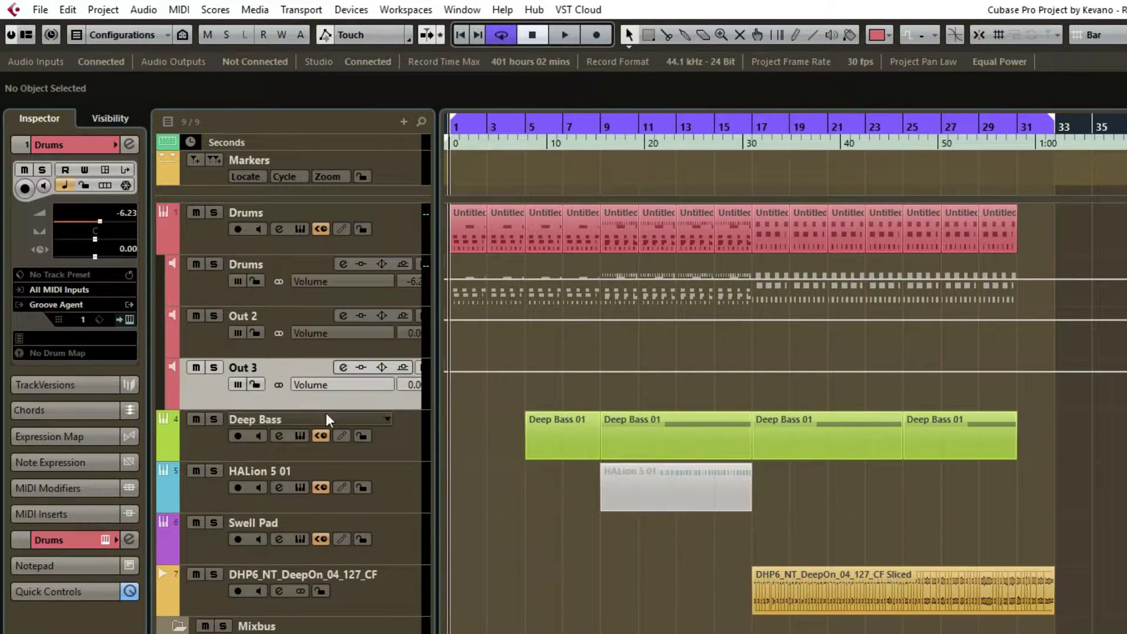
- Rename Out 2 to 'Kick' and Out 3 to 'Snare', then select the Drums track
double_click(242, 317)
type("K")
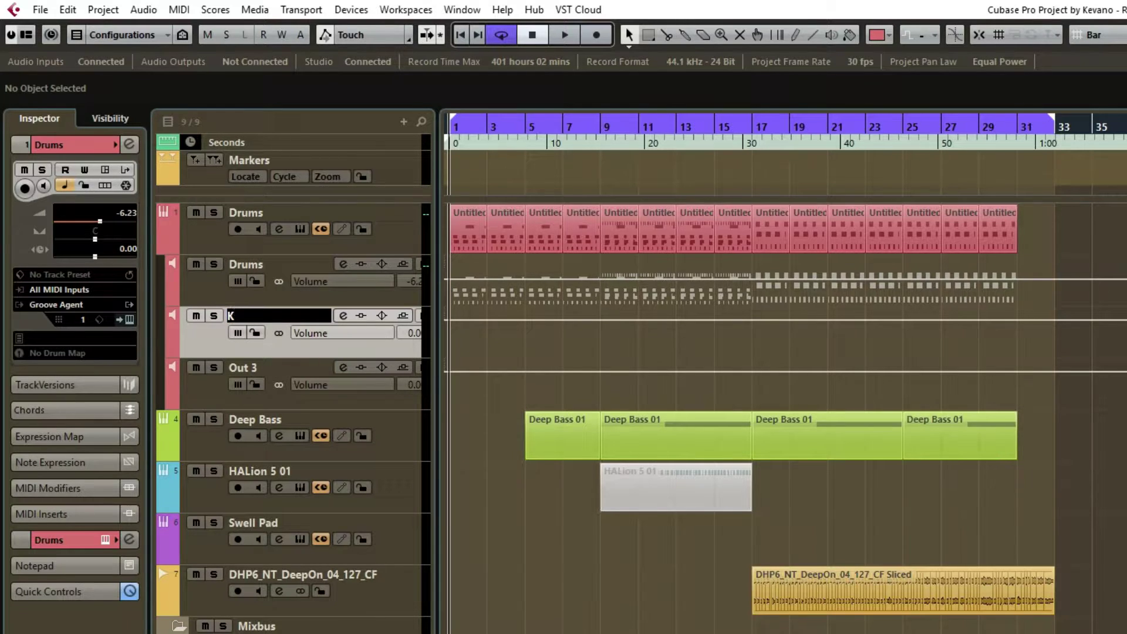
type("ivk")
key("Tab")
type("Snare")
key("Return")
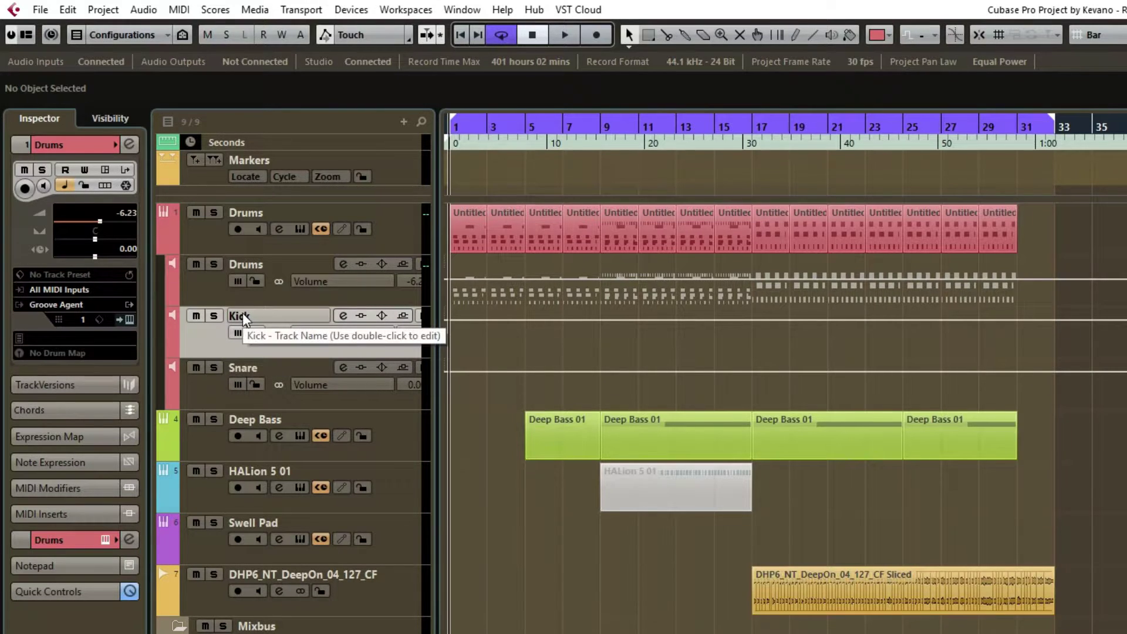
left_click(274, 241)
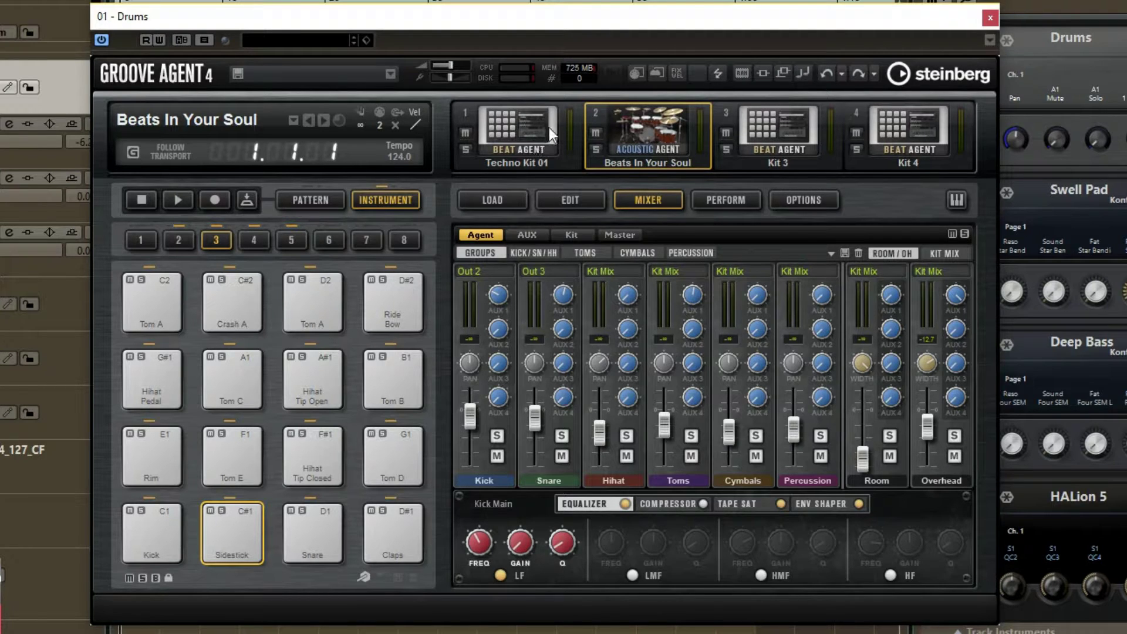
- Switch to Techno Kit 01 and route its Kick pad to Out 2
left_click(548, 128)
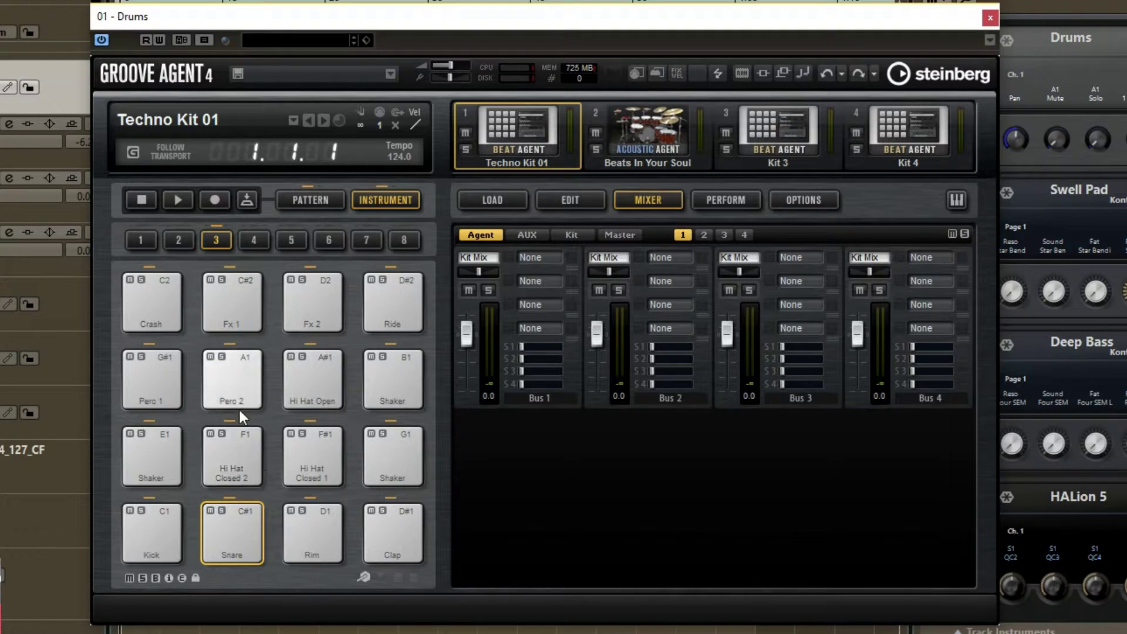
left_click(159, 529)
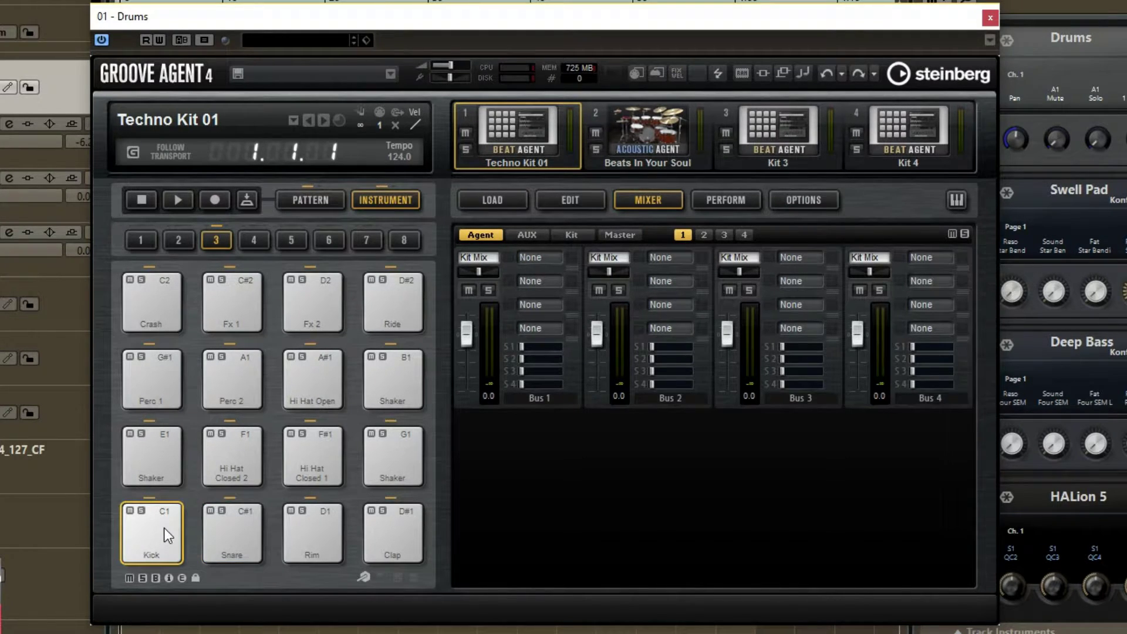
right_click(164, 527)
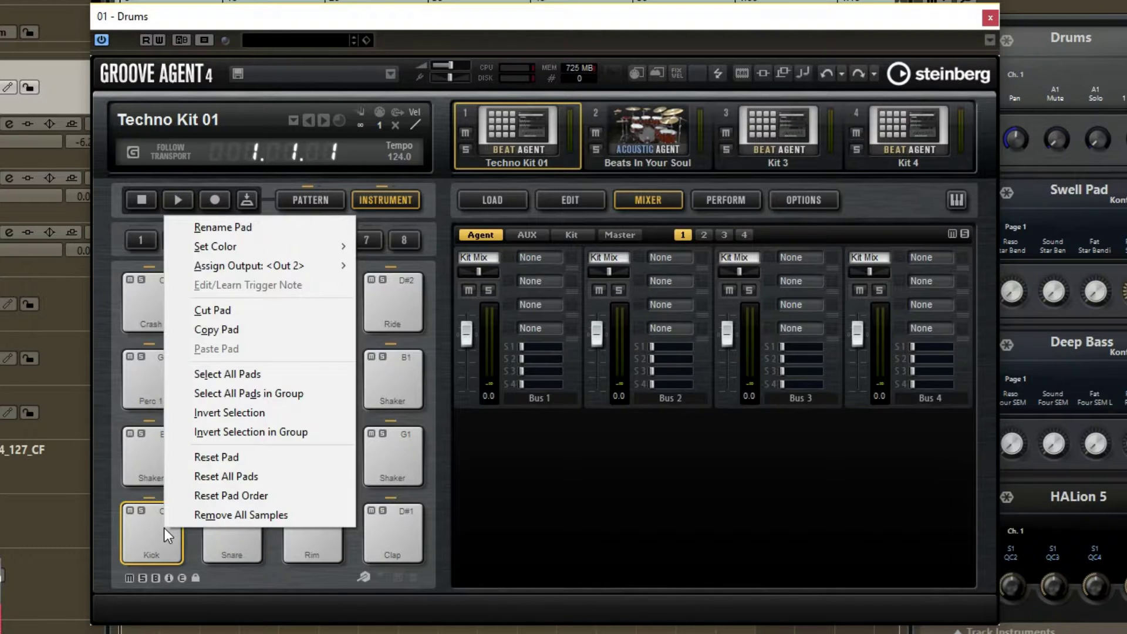
mouse_move(212, 265)
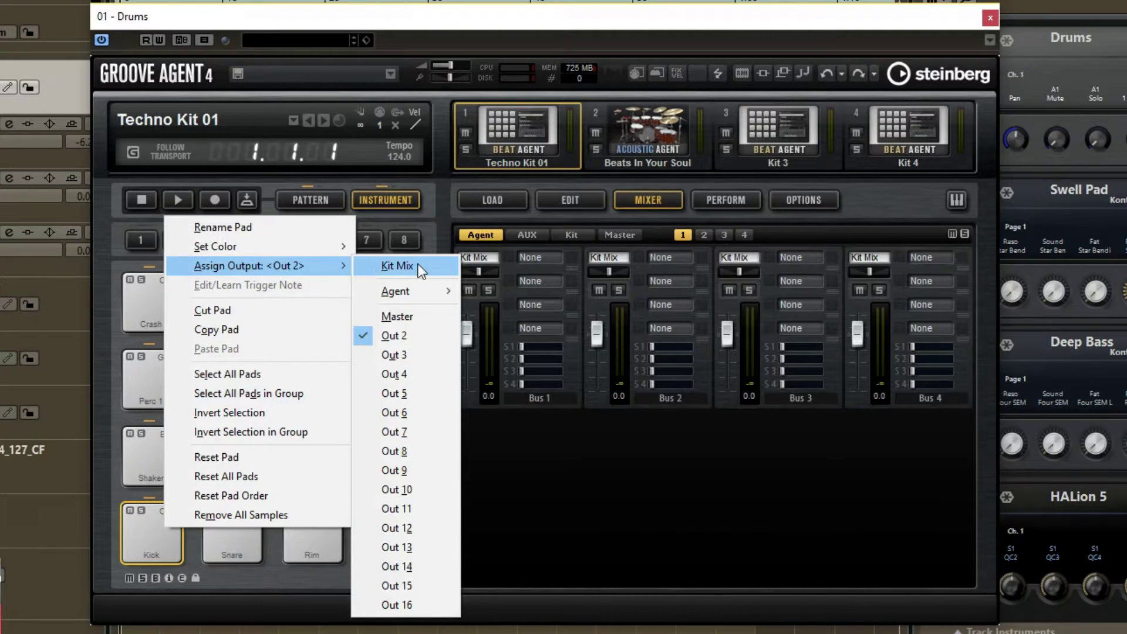
left_click(403, 336)
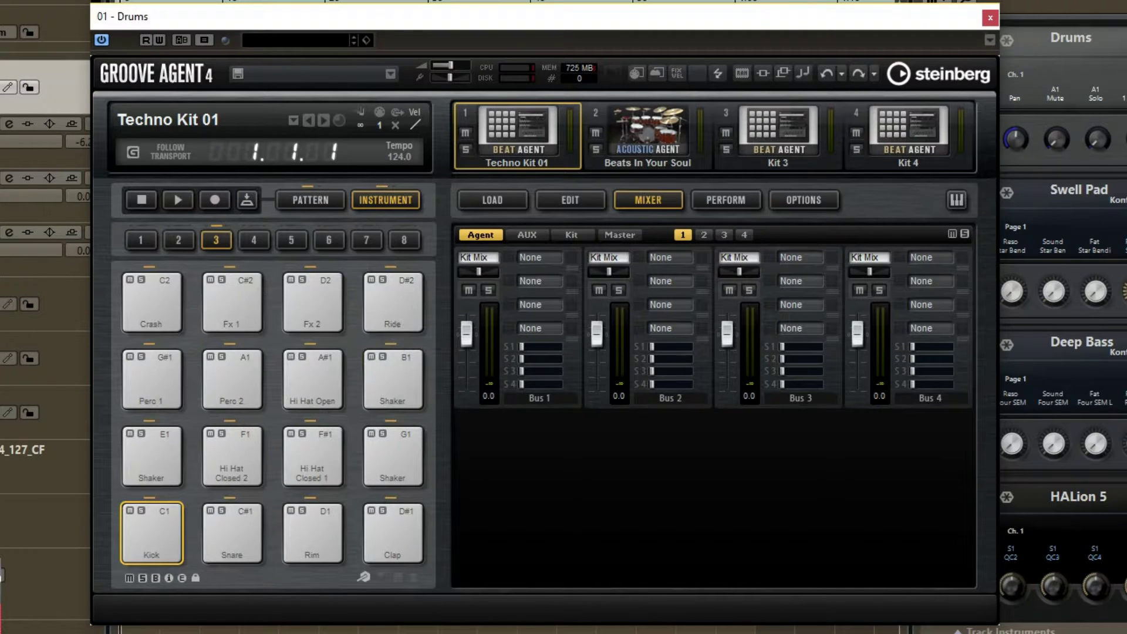
- Assign the Snare pad's output to Out 3
left_click(223, 528)
right_click(223, 528)
mouse_move(322, 268)
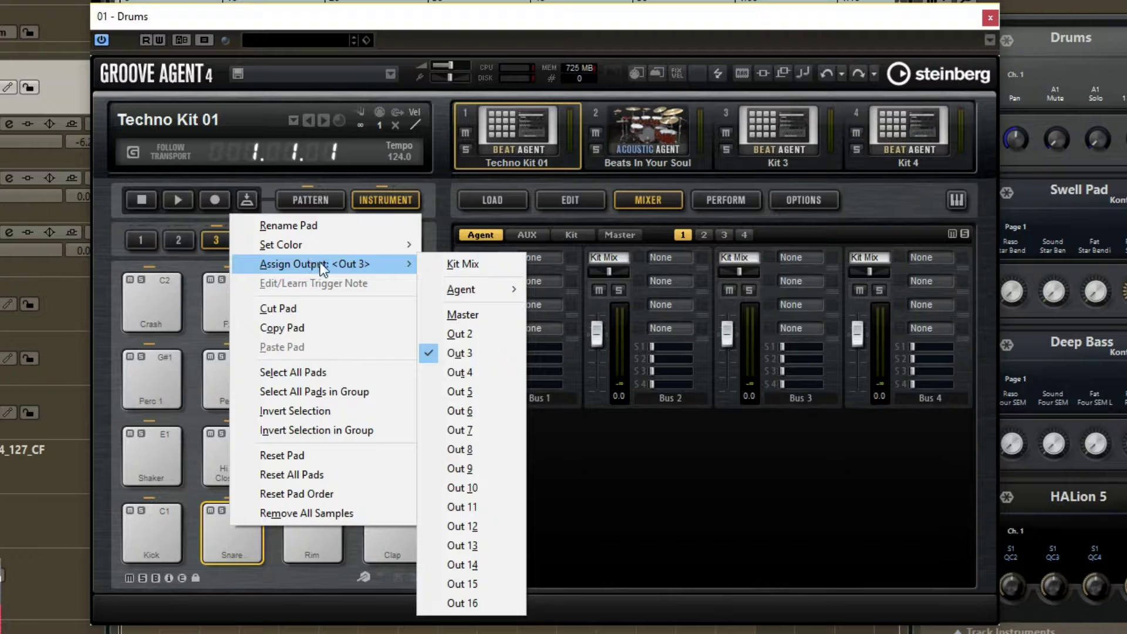
left_click(461, 353)
- Check the Rim pad's output options without changing them, then move the window right
left_click(293, 516)
right_click(298, 531)
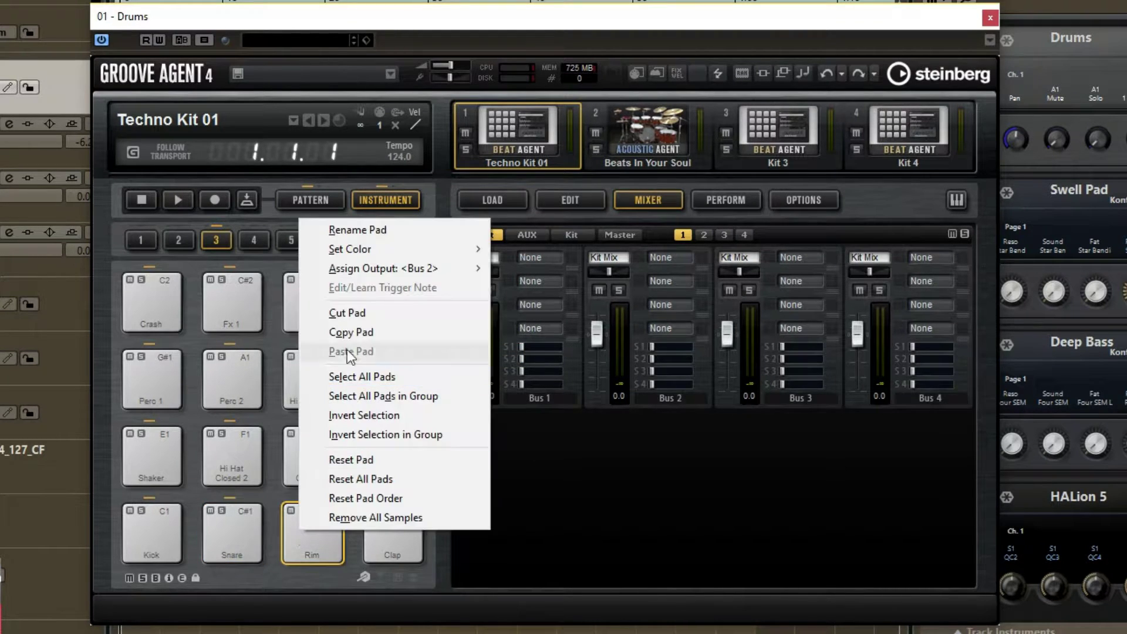
mouse_move(422, 267)
mouse_move(549, 298)
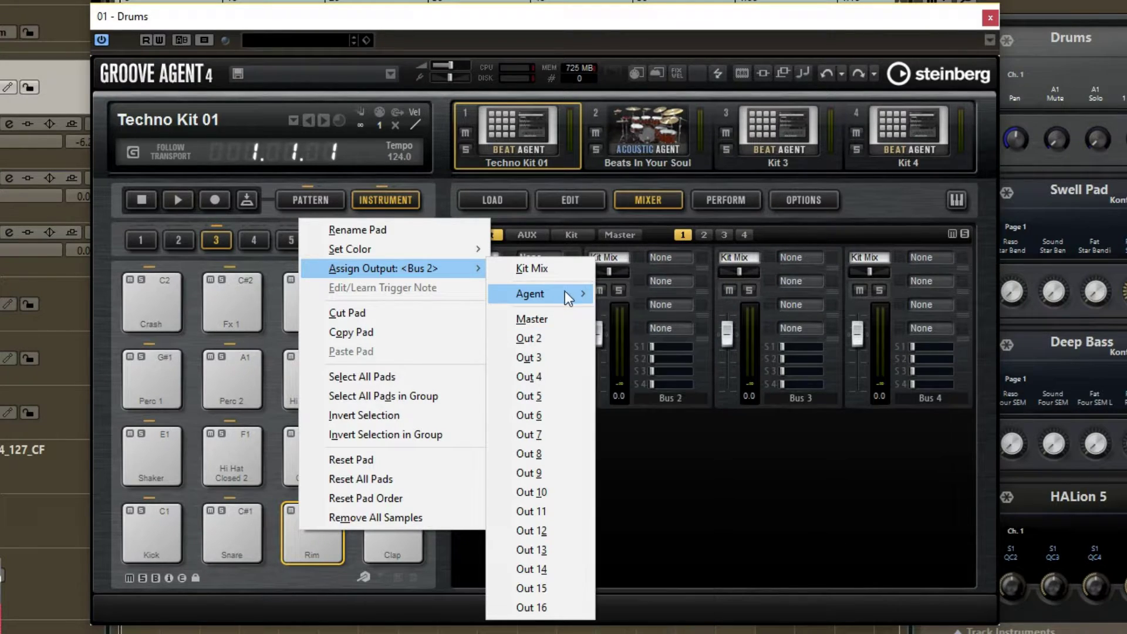
left_click(796, 510)
left_click_drag(453, 26, 565, 15)
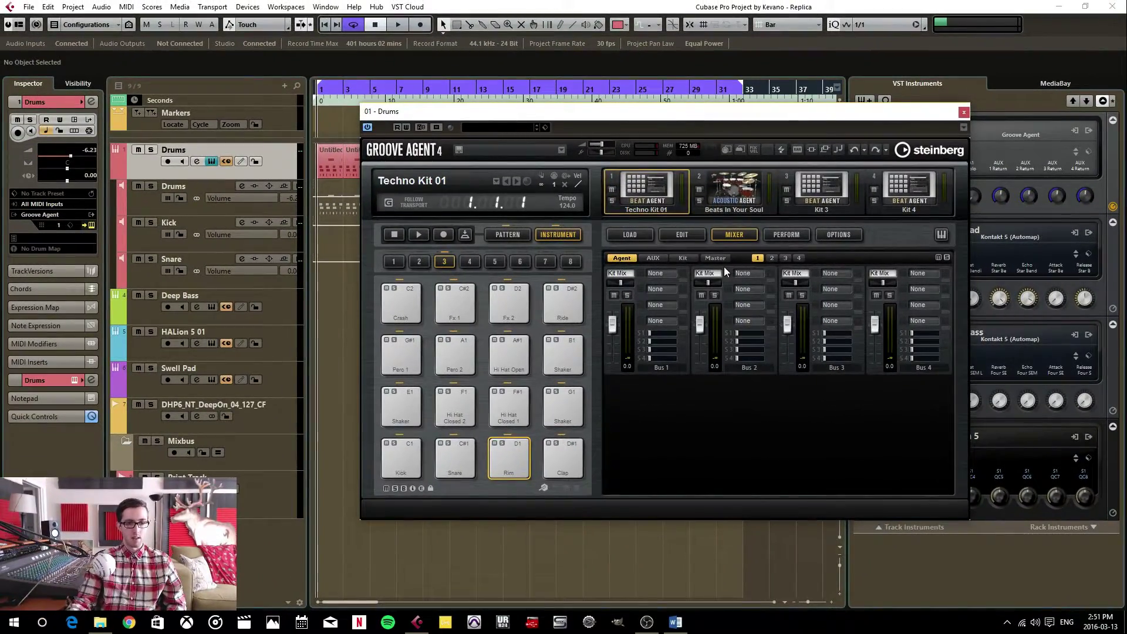
left_click(718, 258)
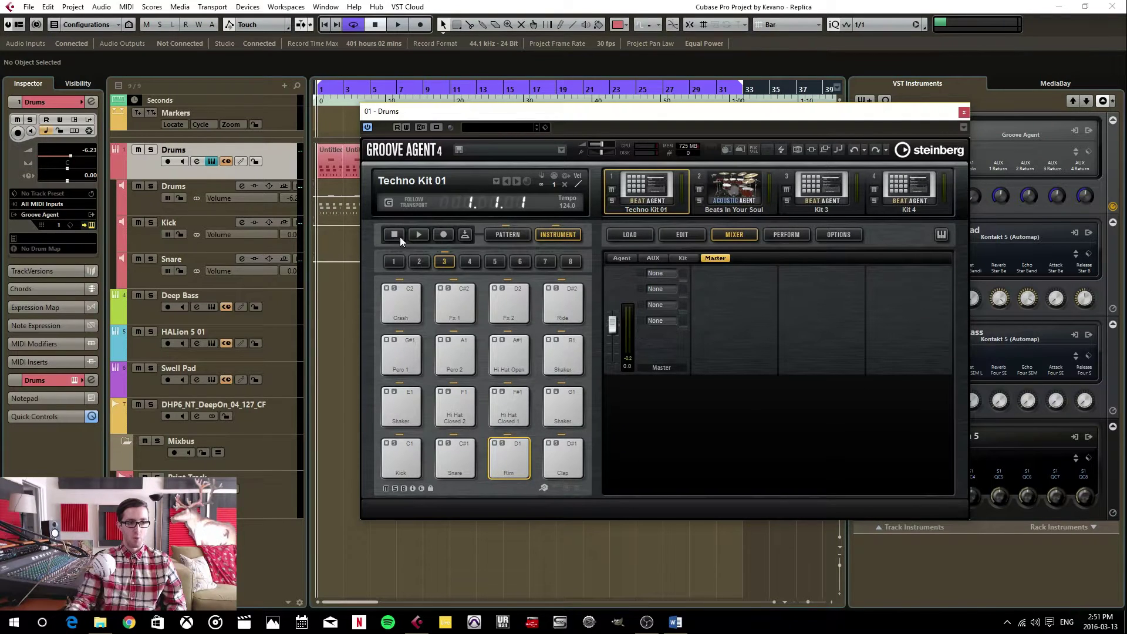
left_click(193, 202)
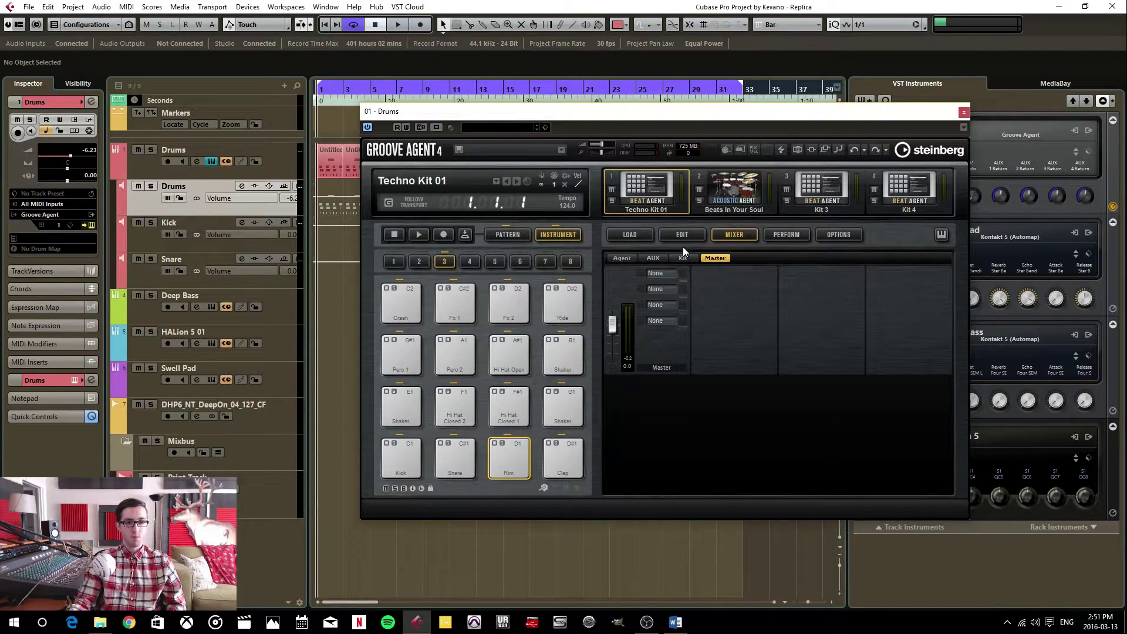
left_click(646, 236)
left_click(686, 236)
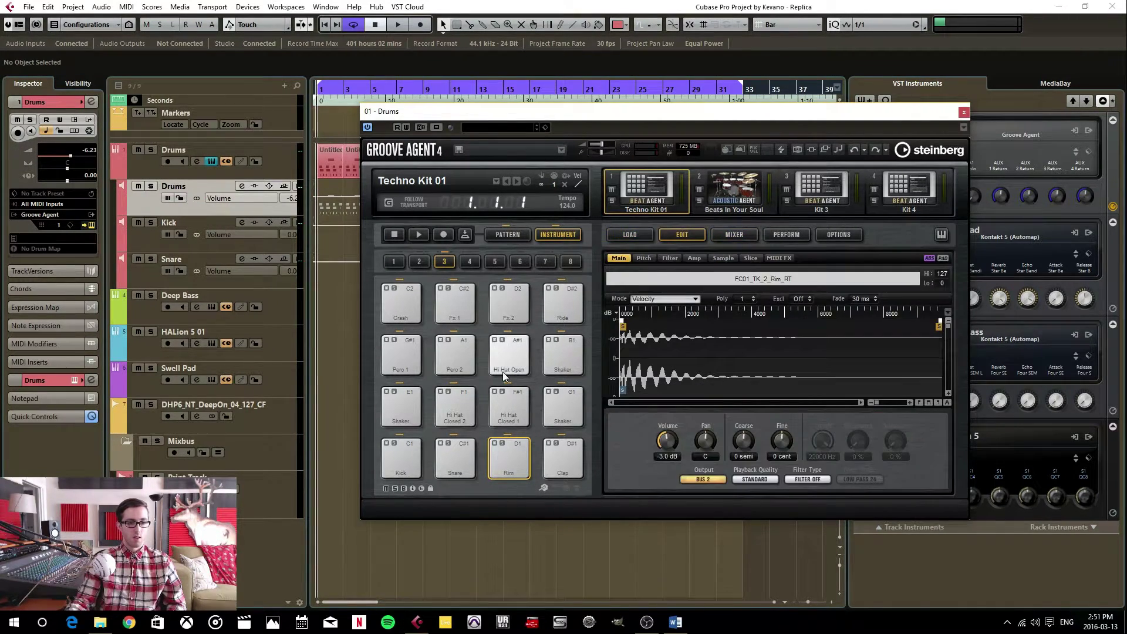
left_click(735, 235)
left_click(622, 258)
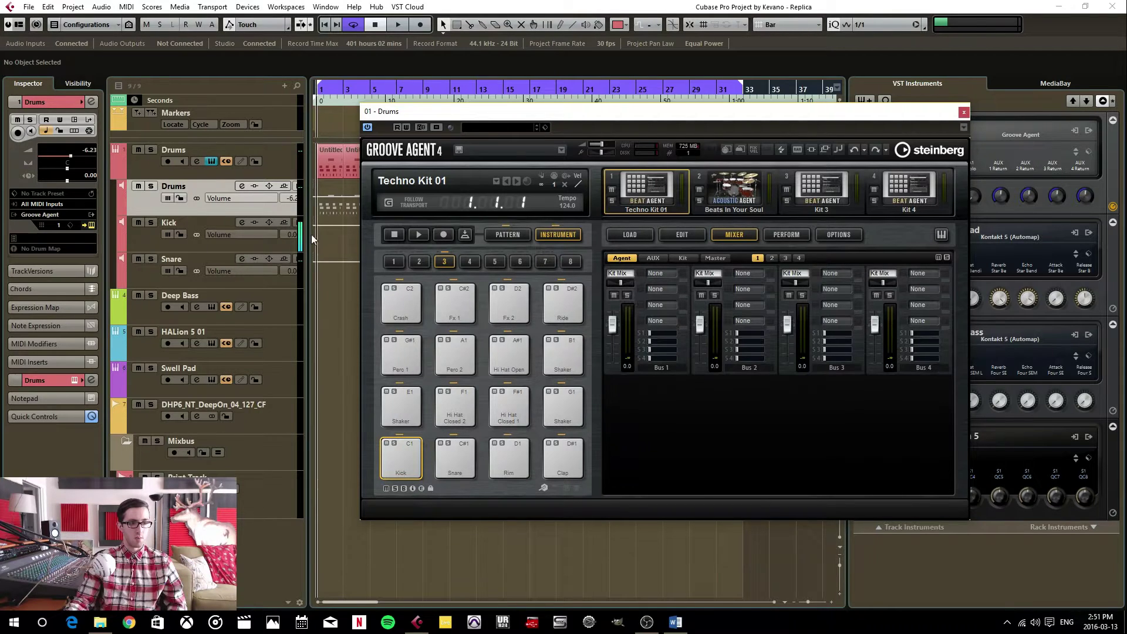
left_click(448, 460)
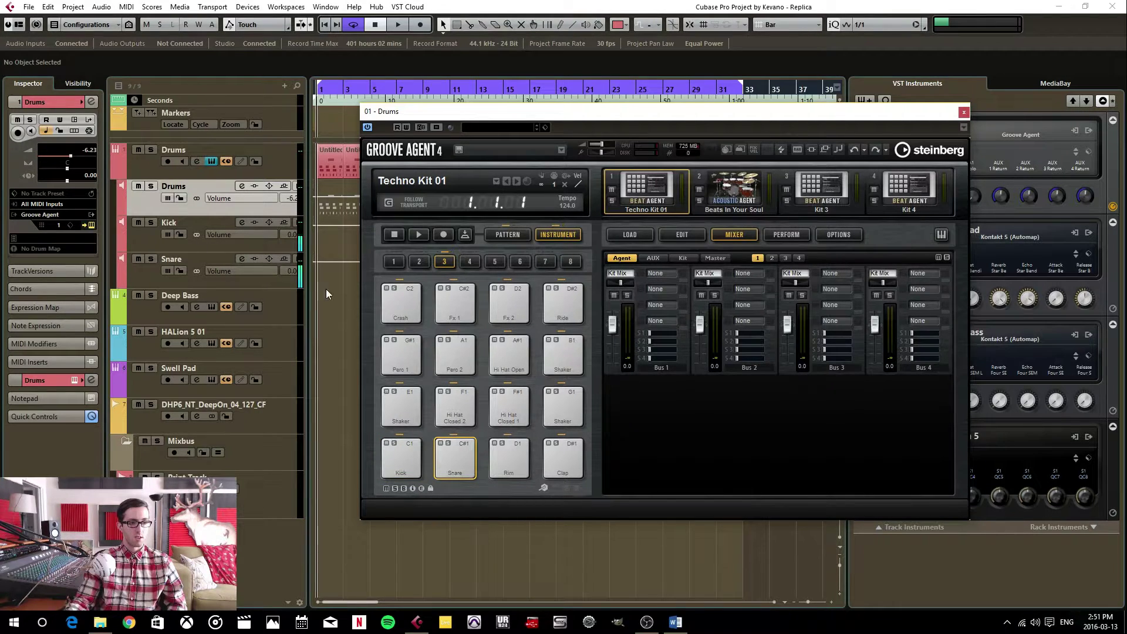
- Audition the Hi Hat Closed 1 and Shaker pads, then load the Beats In Your Soul kit
left_click(508, 415)
left_click(552, 406)
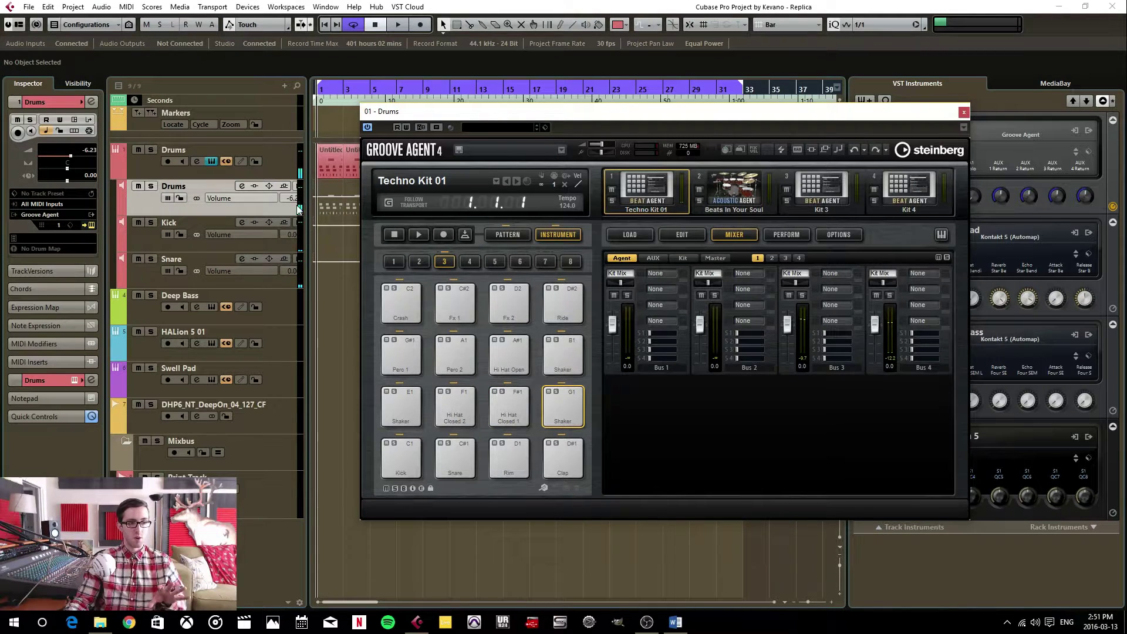
left_click_drag(742, 119, 656, 117)
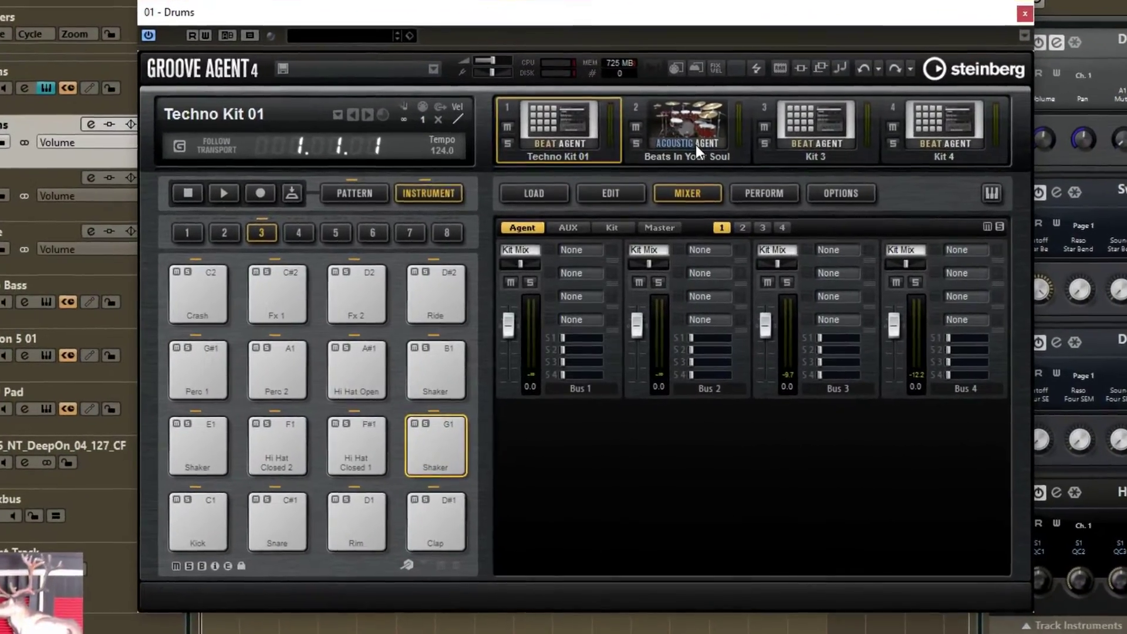
left_click(696, 144)
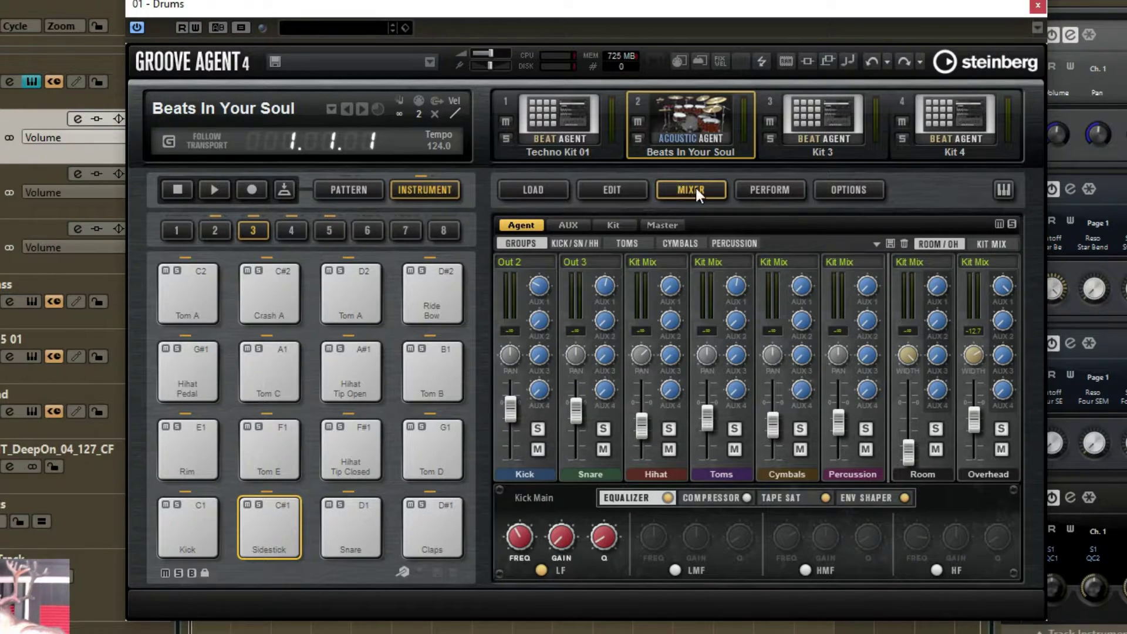
- Select each kit mixer channel in turn: Snare, Hihat, Toms, Cymbals, then Kick
left_click(536, 477)
left_click(580, 475)
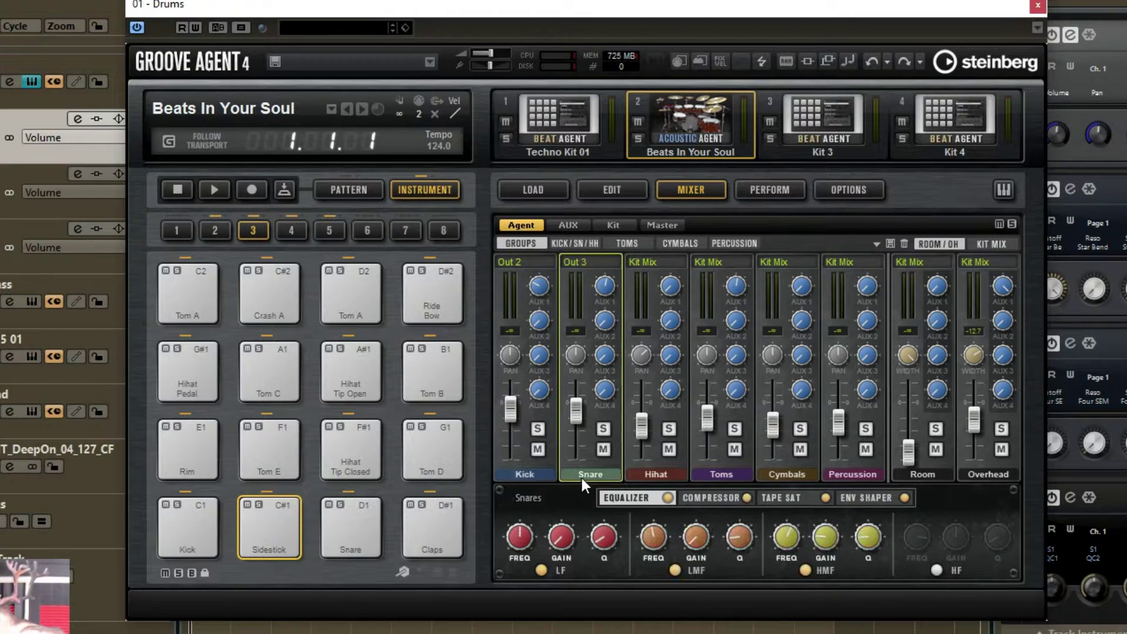
left_click(656, 474)
left_click(722, 475)
left_click(785, 479)
left_click(544, 467)
- Keep the Kick channel on Out 2 and the Snare channel on Out 3
left_click(526, 265)
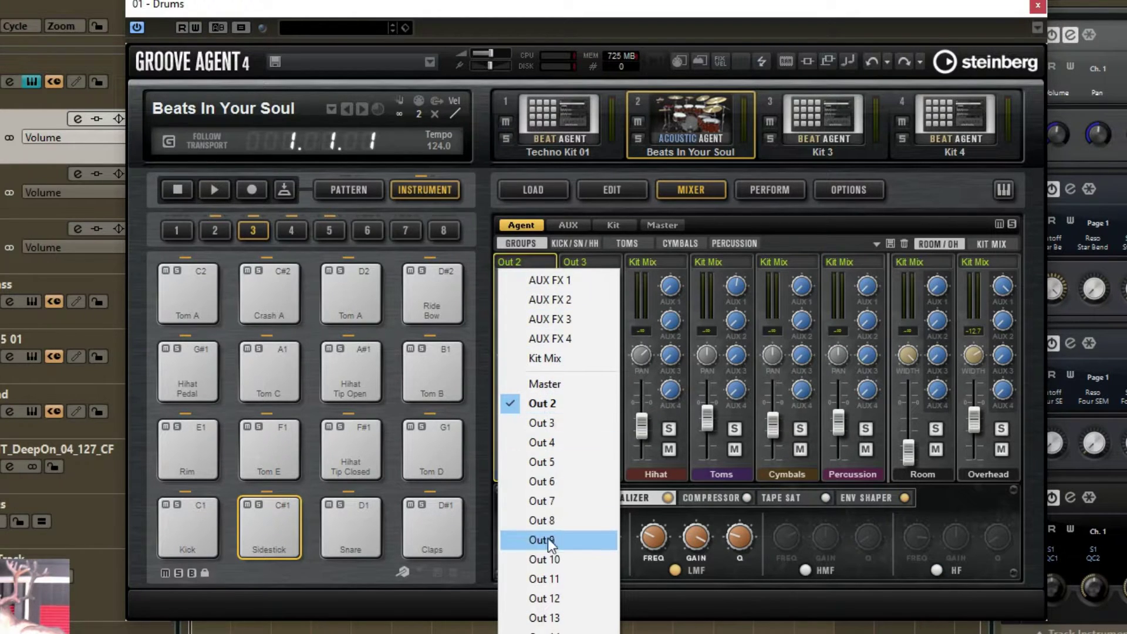
left_click(555, 411)
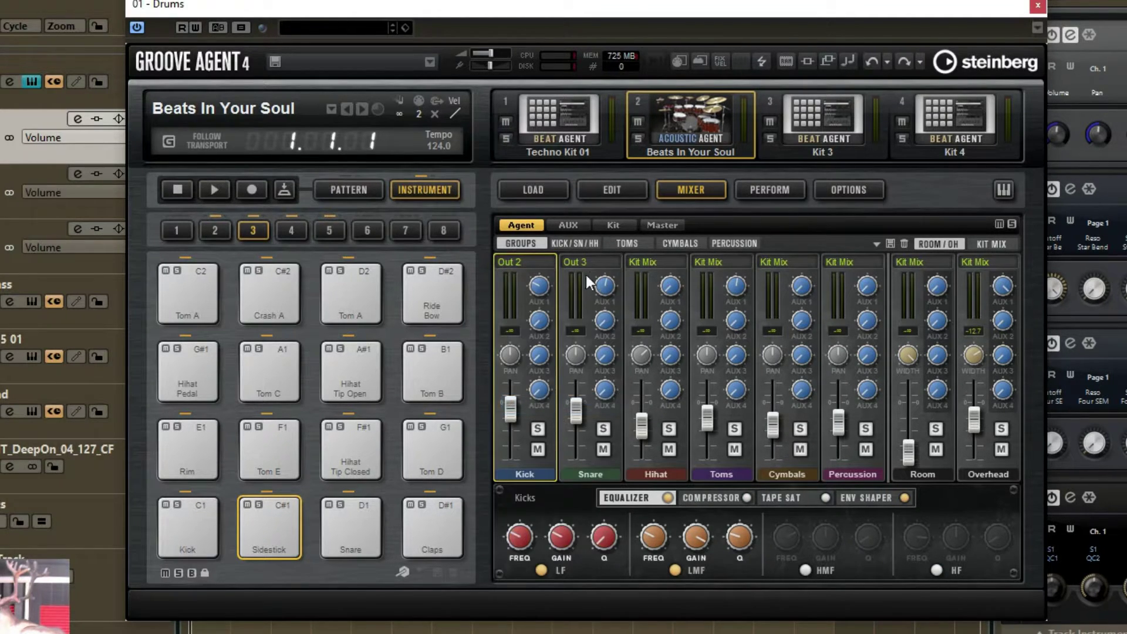
left_click(598, 260)
left_click(628, 424)
- Play the Kick, Sidestick, Snare, Claps, Tom E, Hihat Tip Closed and Tom D pads
left_click(193, 526)
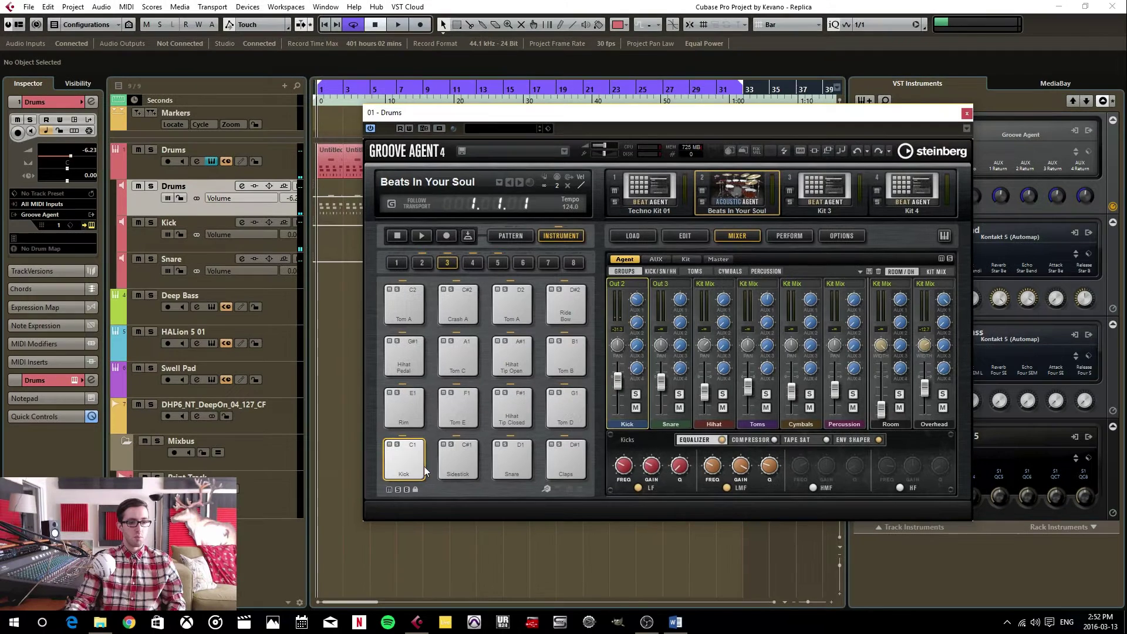
left_click(249, 498)
left_click(459, 459)
left_click(517, 459)
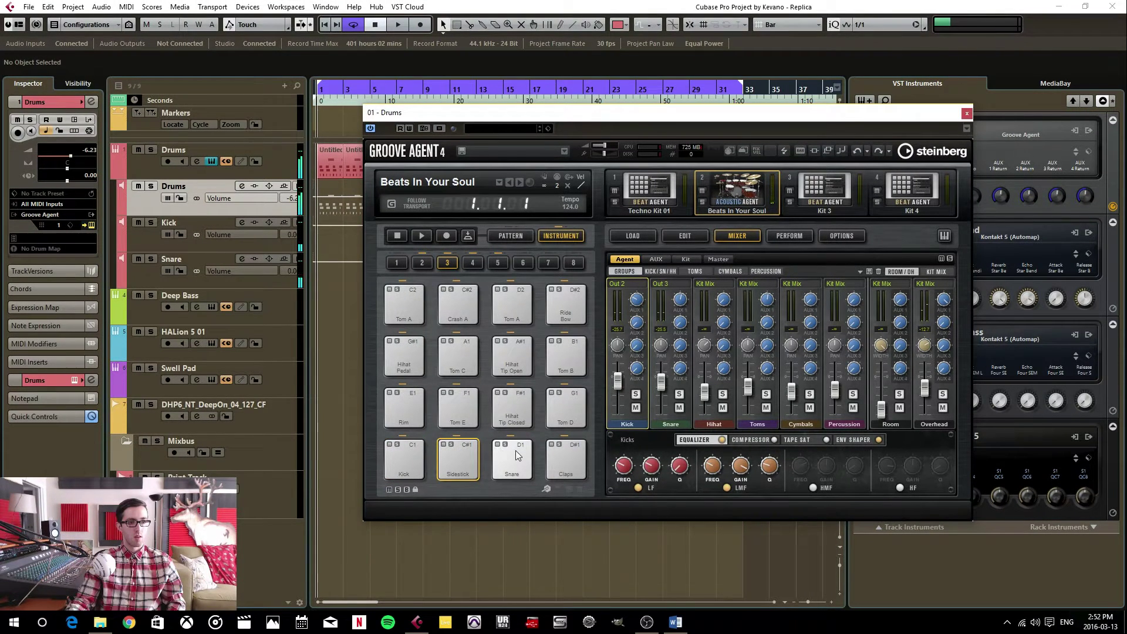
left_click(566, 461)
left_click(458, 408)
left_click(512, 408)
left_click(555, 409)
- Move the Groove Agent window left and close it
left_click_drag(665, 111, 647, 111)
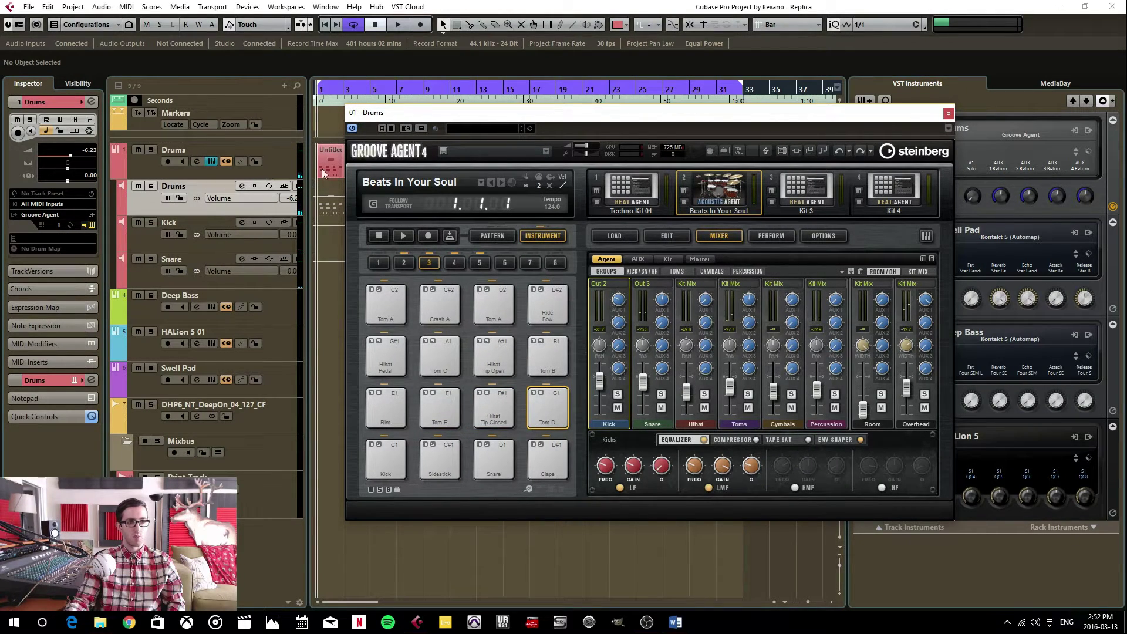
left_click_drag(512, 116, 466, 116)
left_click(904, 112)
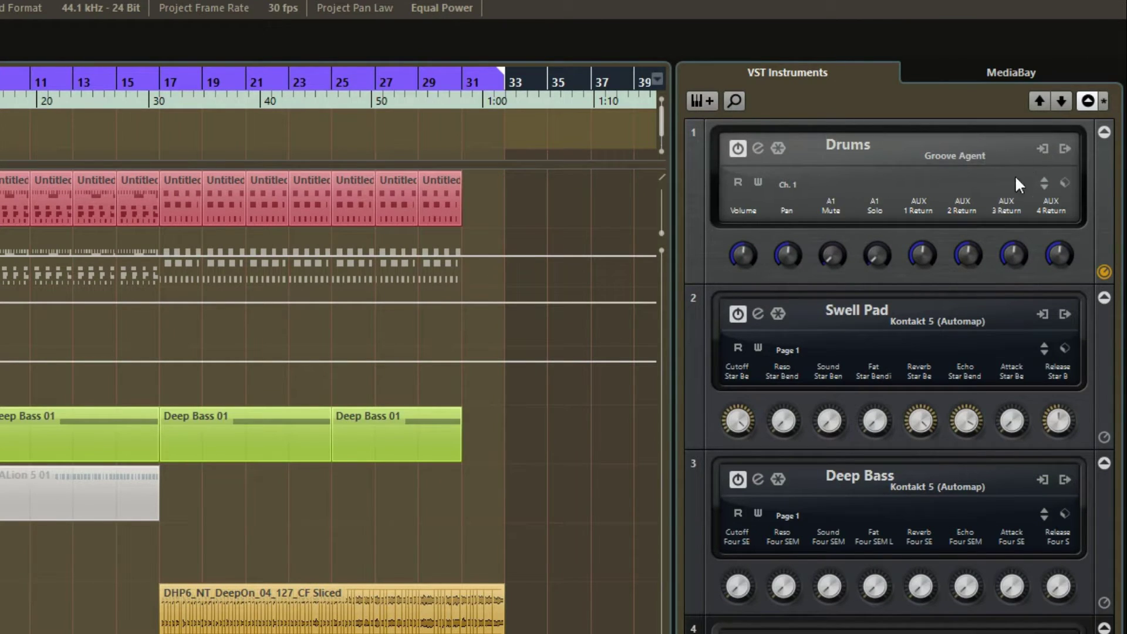
left_click(1065, 149)
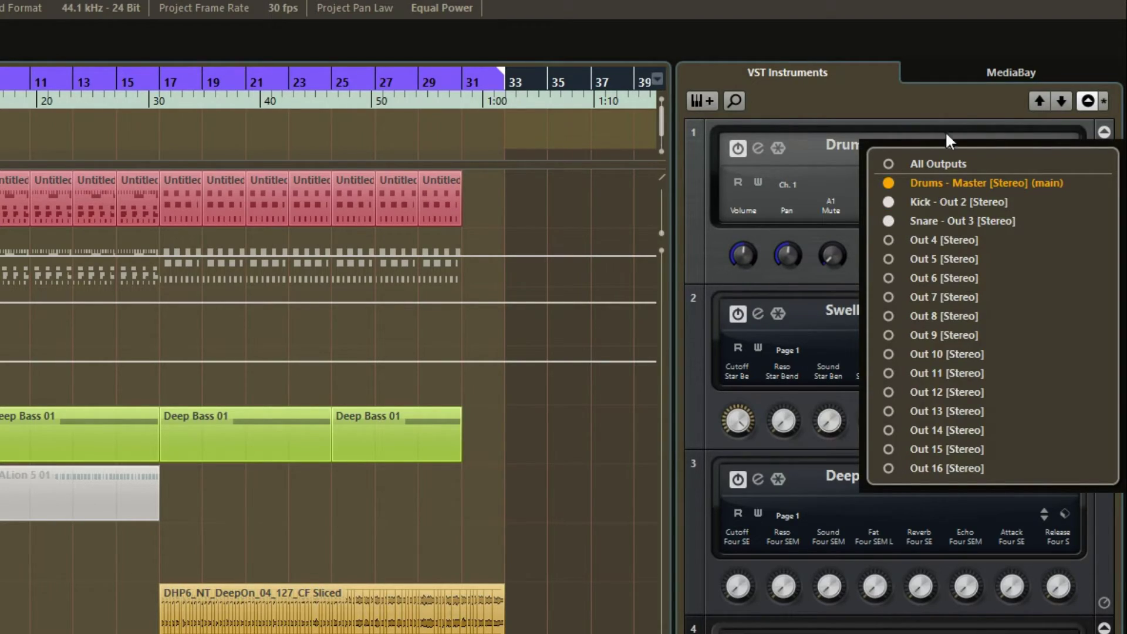
left_click(970, 92)
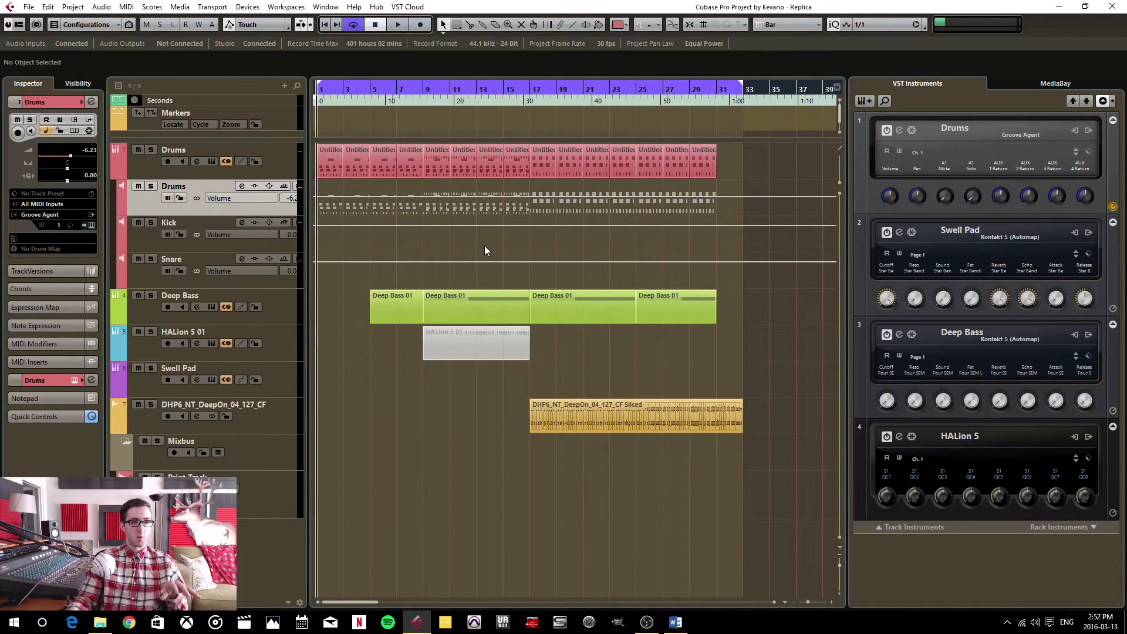
- Open and close the Drums track's Groove Agent window, then select the Kick track
left_click(287, 167)
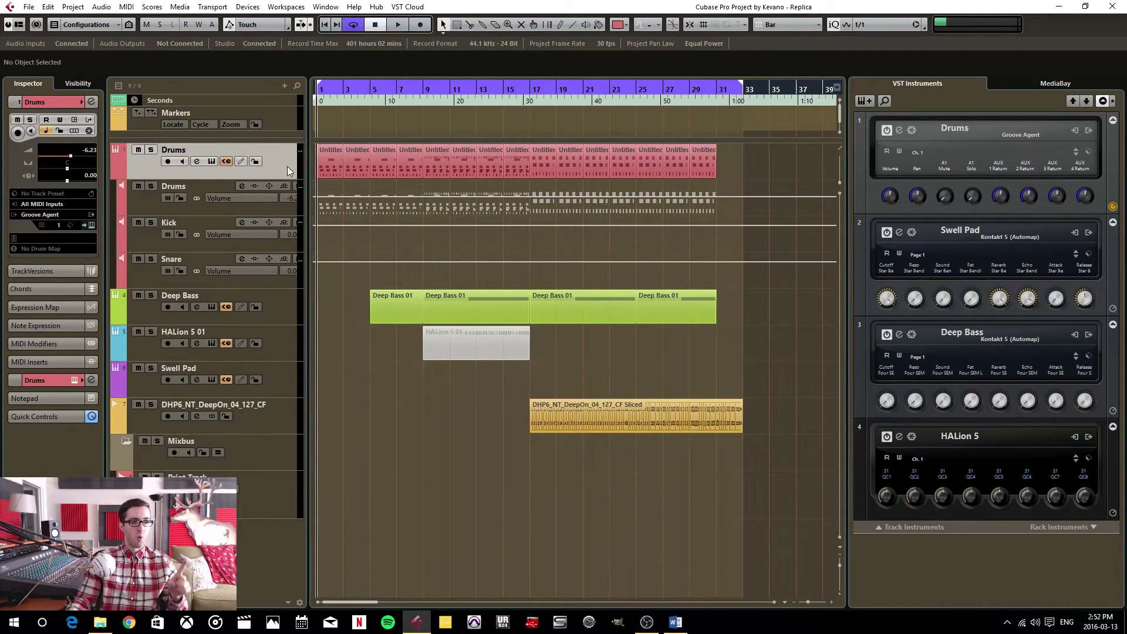
left_click(214, 160)
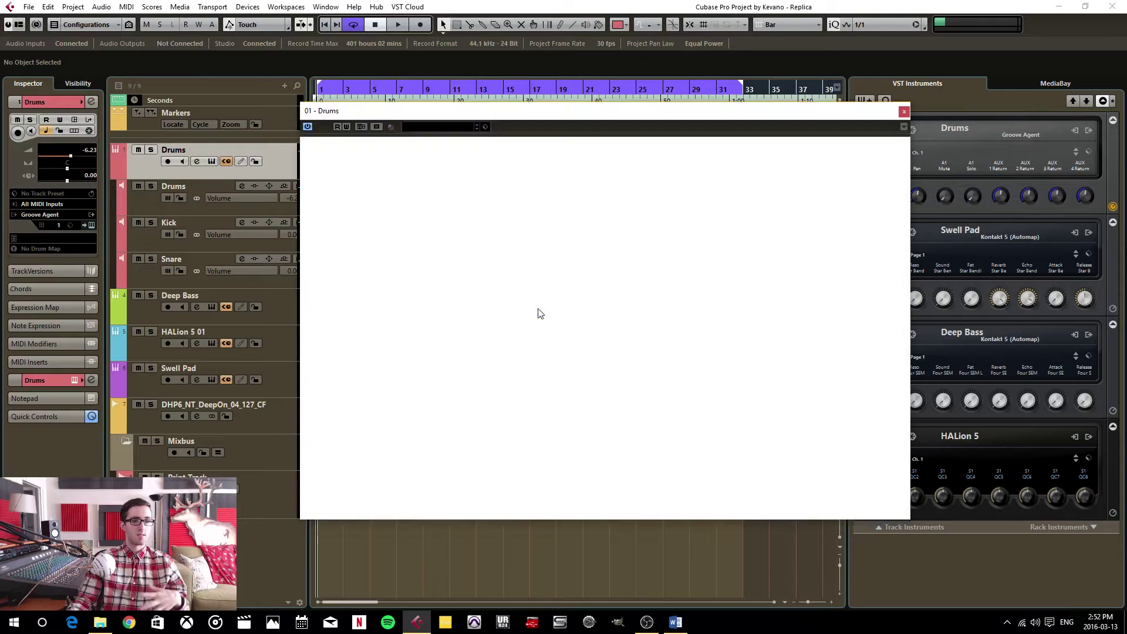
left_click_drag(568, 112, 591, 126)
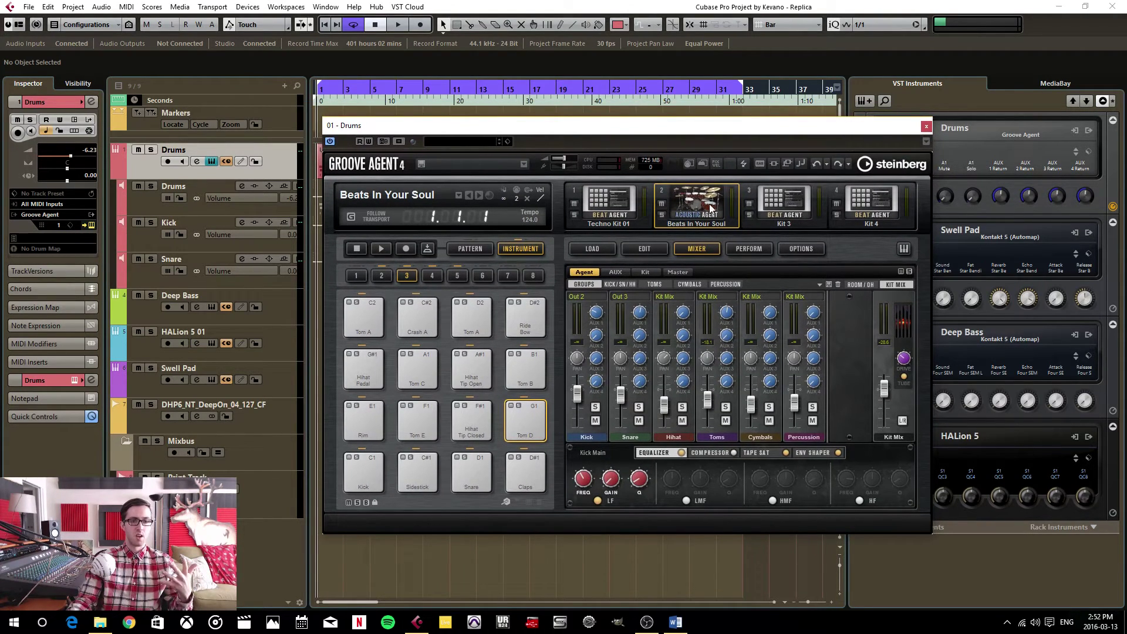
left_click(926, 126)
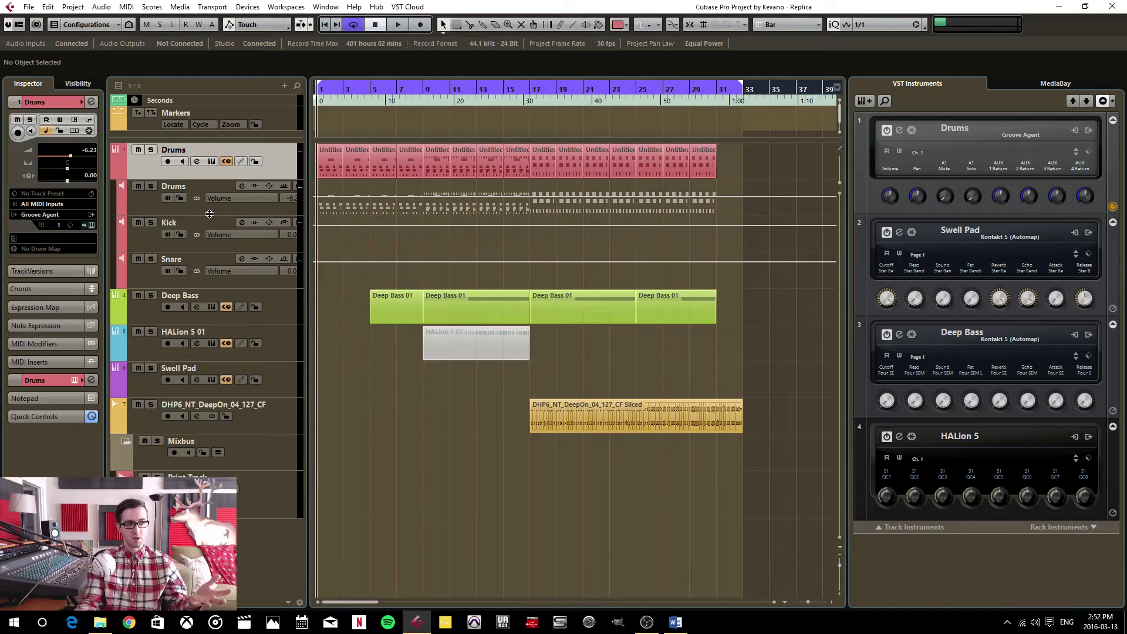
left_click(194, 244)
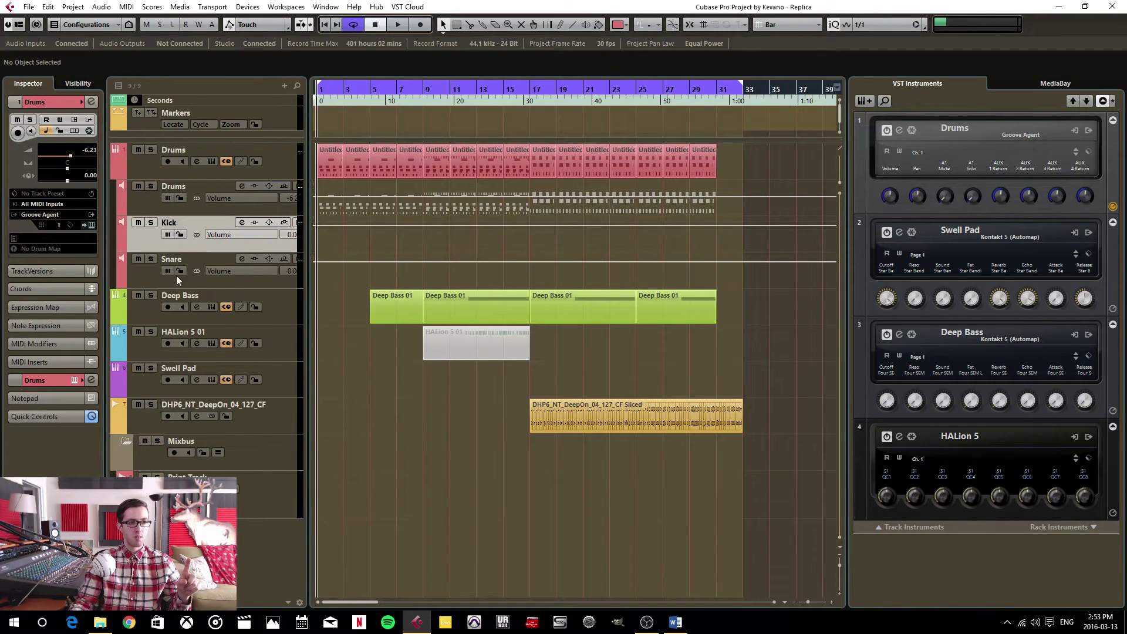
- Open the Kick channel settings, view the Snare channel, then return to Kick
left_click(241, 223)
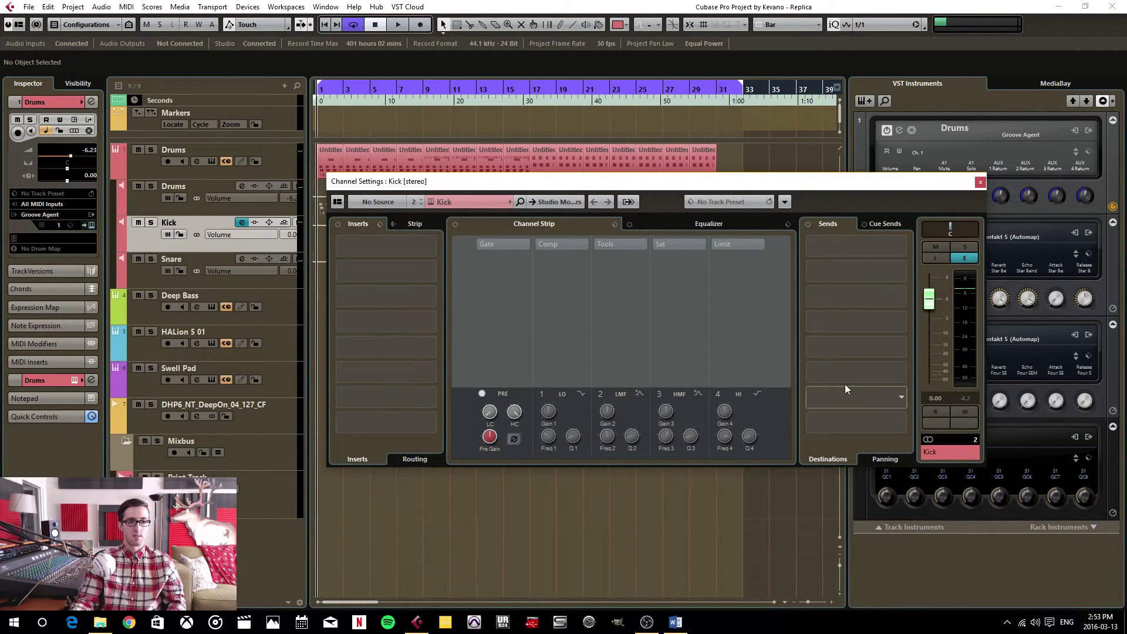
left_click(146, 275)
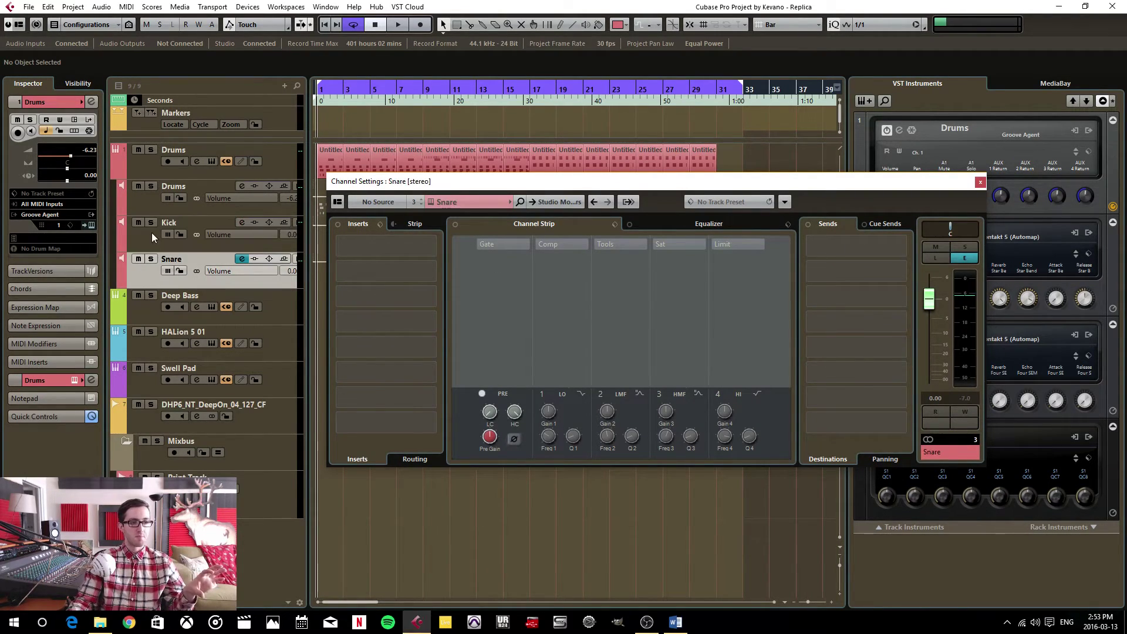
left_click(150, 243)
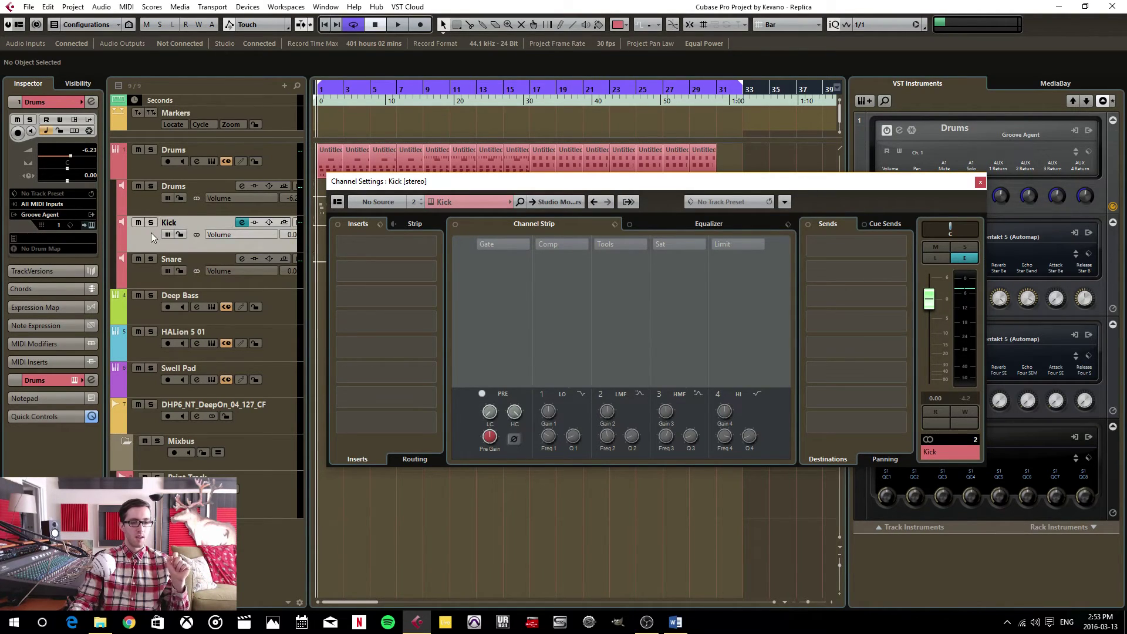
- Browse the Kick send's side-chain destinations and close the list without choosing one
left_click(846, 244)
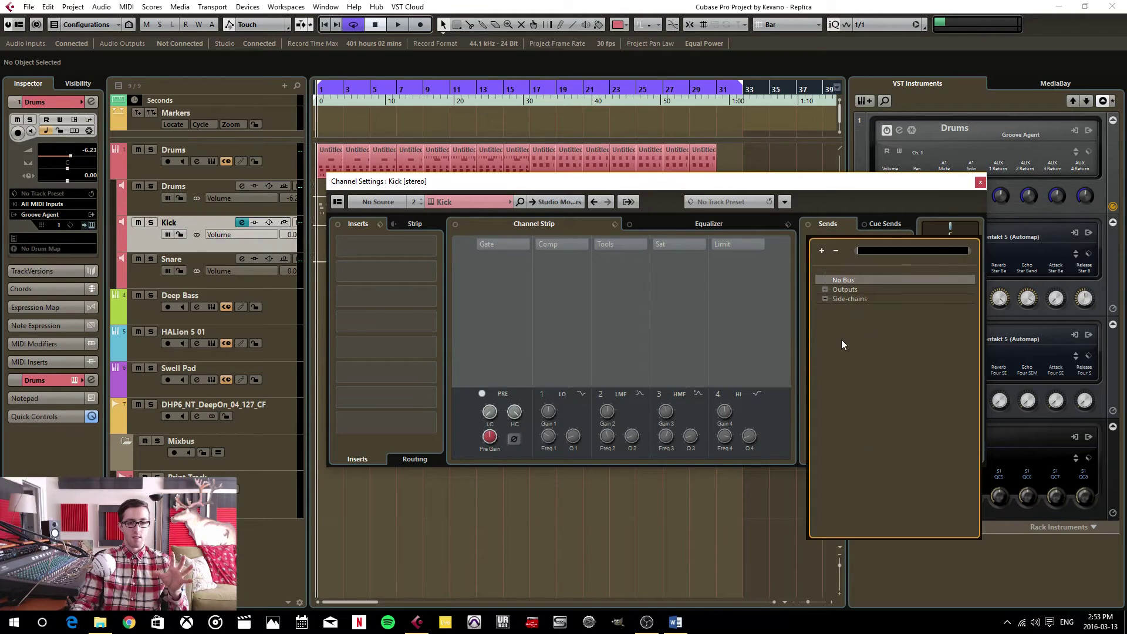
left_click(825, 299)
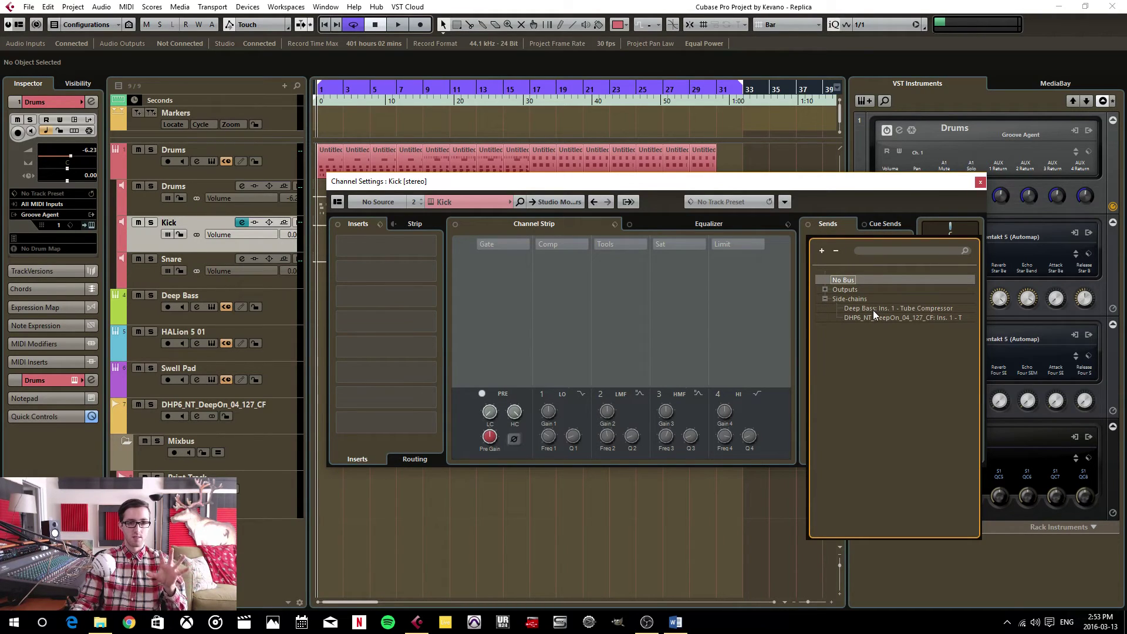
left_click(876, 192)
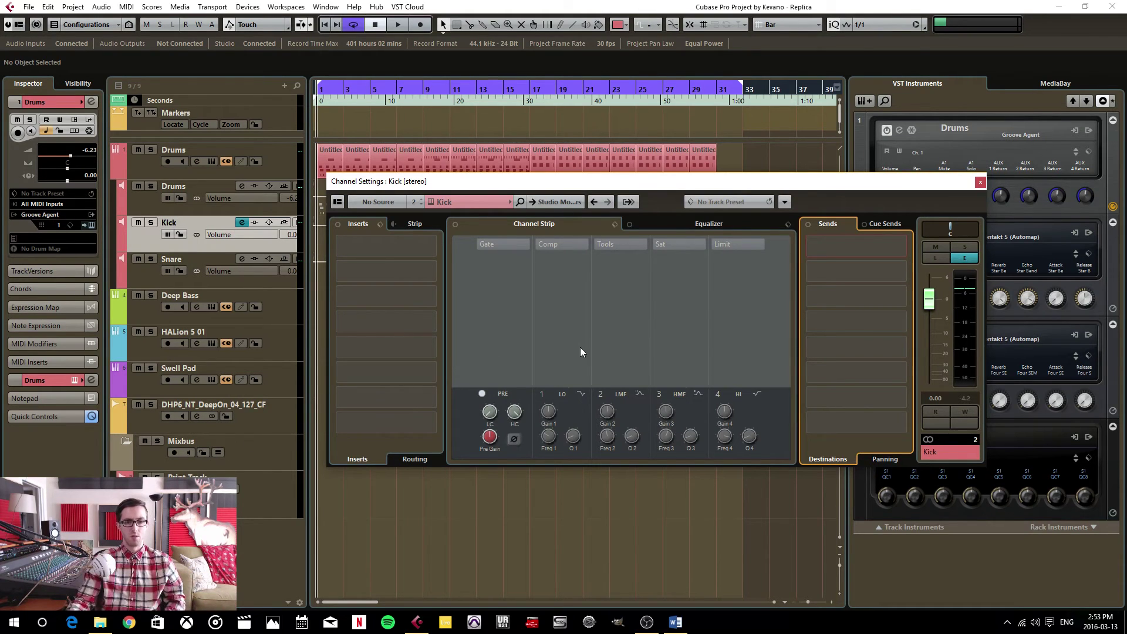
left_click(980, 182)
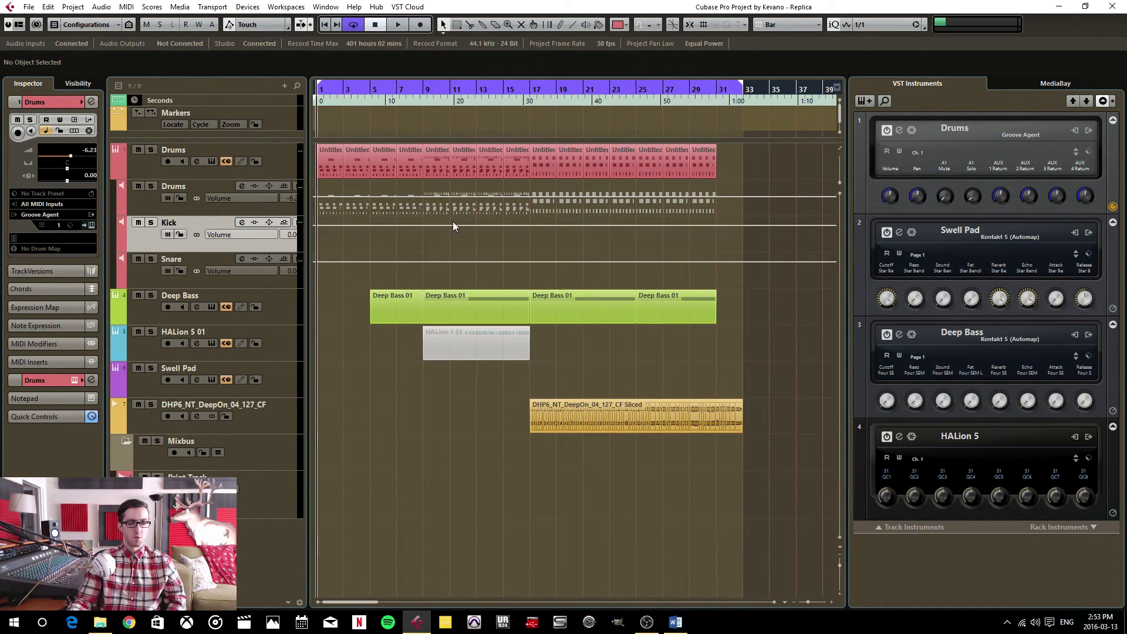